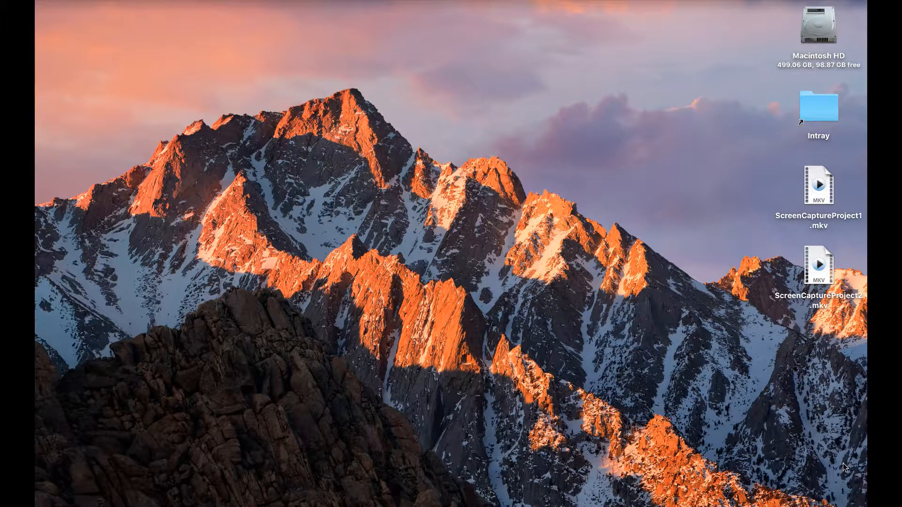
Start creating a new session from the Dashboard with its type set to Session (local).
mouse_move(815, 505)
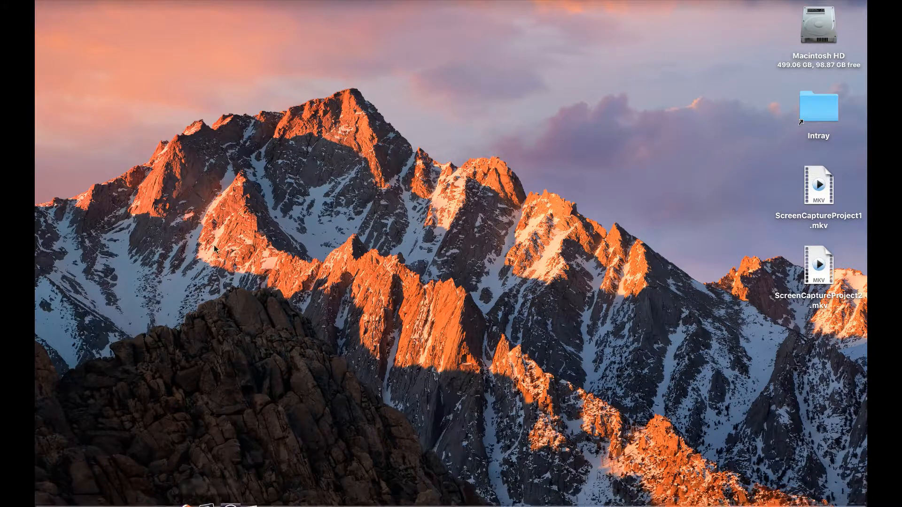
click(119, 1)
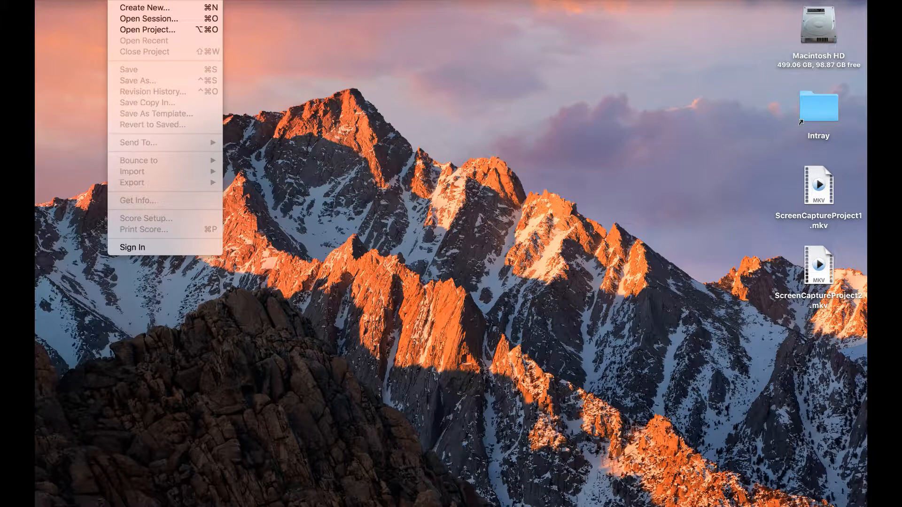
click(118, 8)
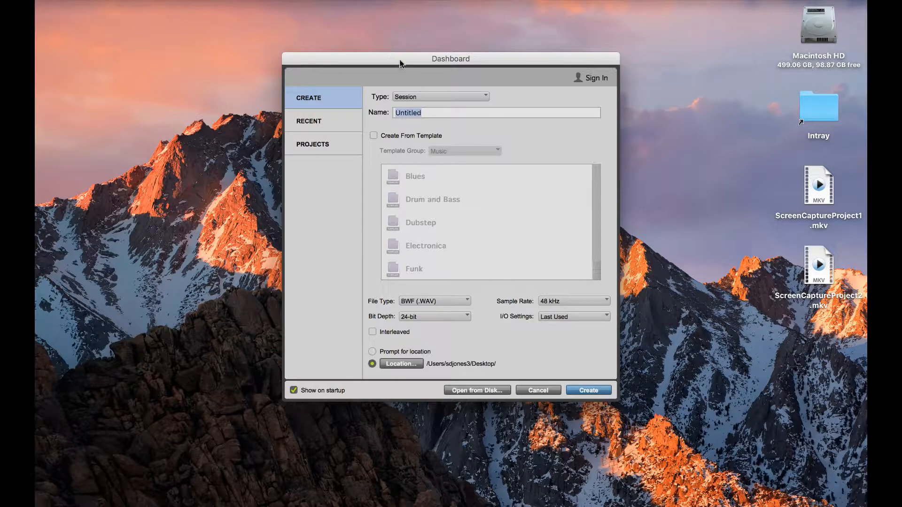
drag(403, 62, 362, 64)
click(392, 97)
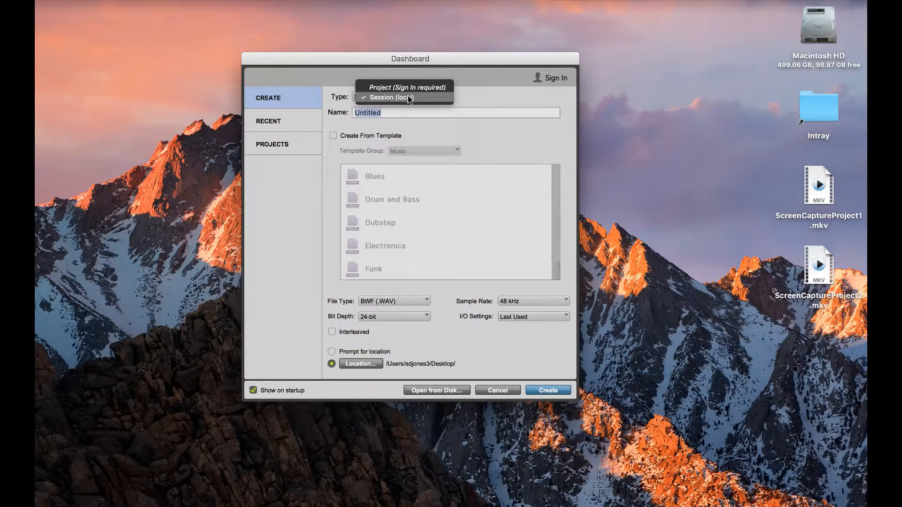
click(409, 98)
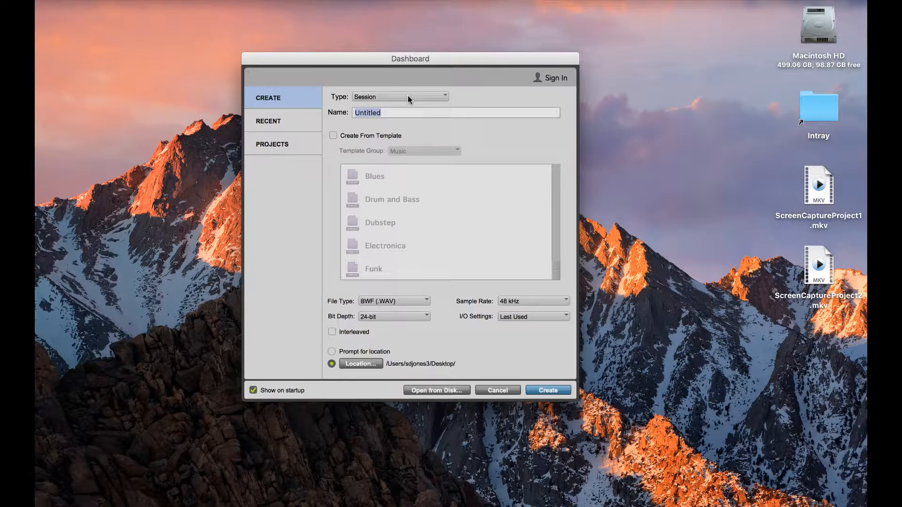
click(408, 96)
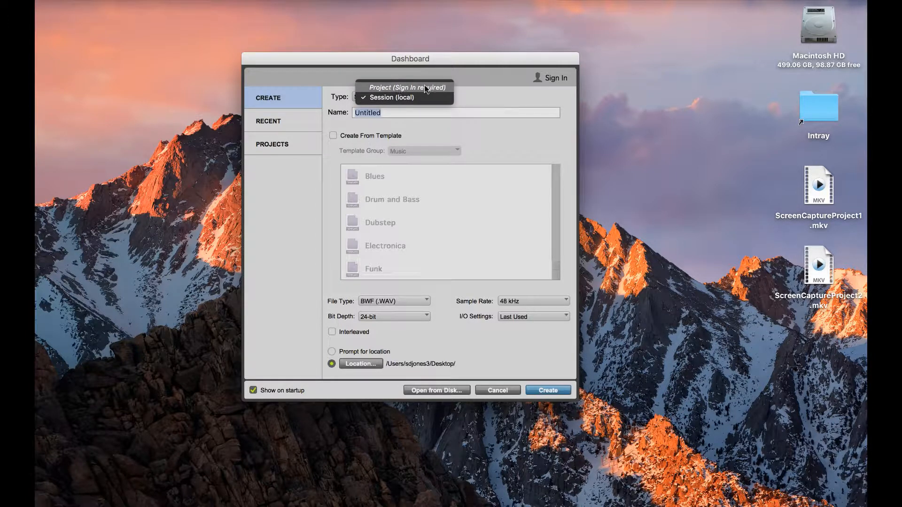
click(397, 98)
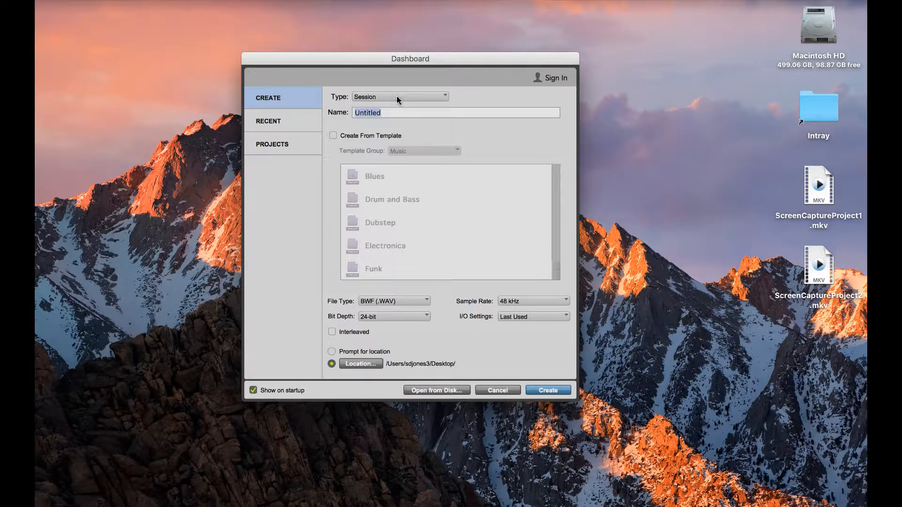
Look through the Dashboard's recent sessions and cloud projects, and return to the session creation settings.
click(296, 123)
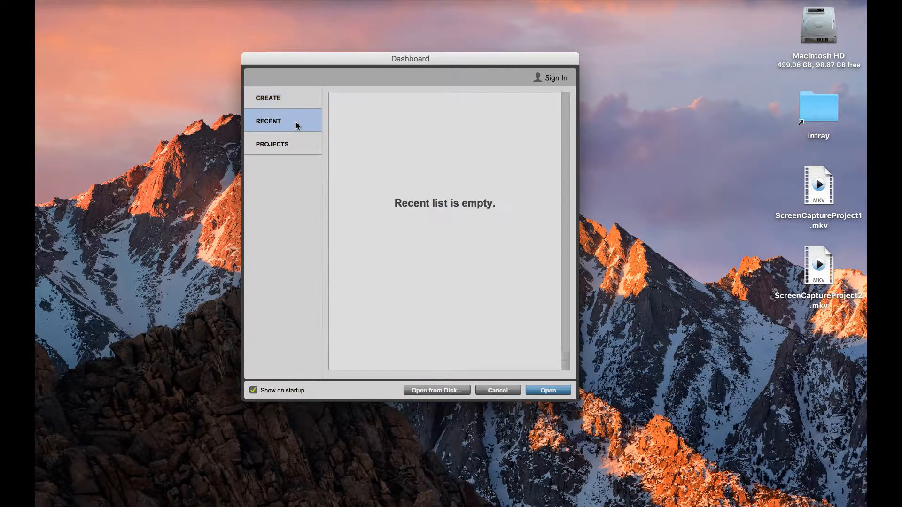
click(287, 153)
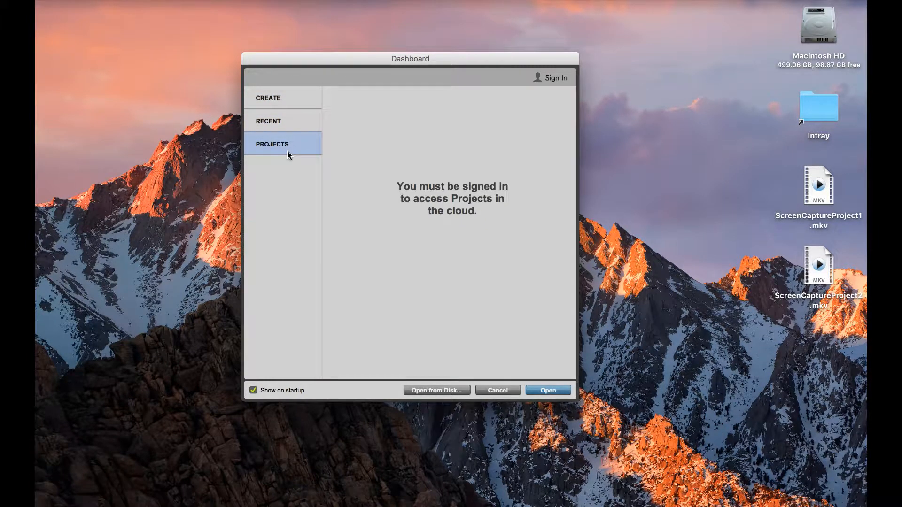
click(288, 104)
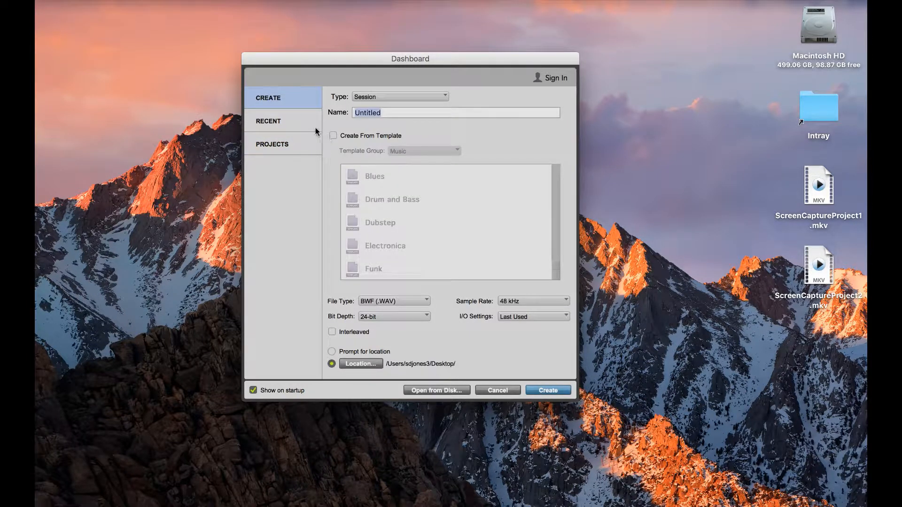
Base the new session on the Blues template from the Music template group.
click(333, 136)
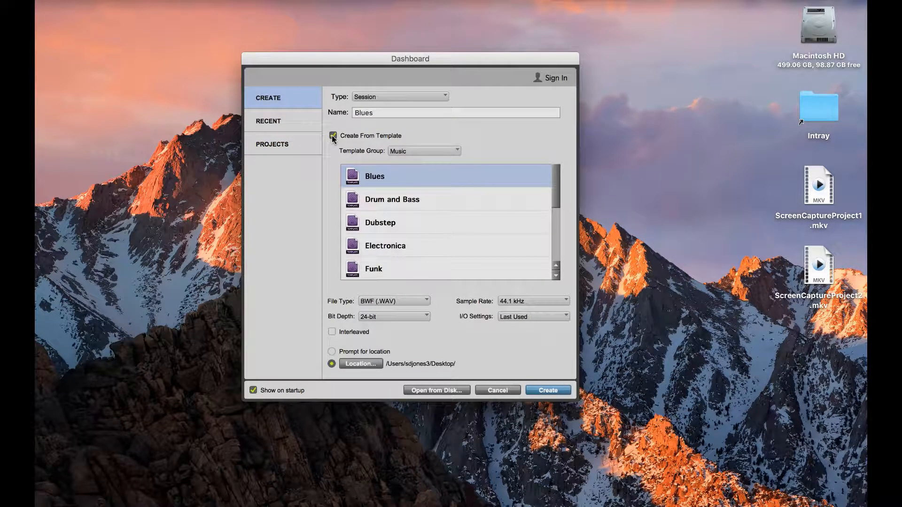
click(400, 201)
scroll(422, 240, down, 6)
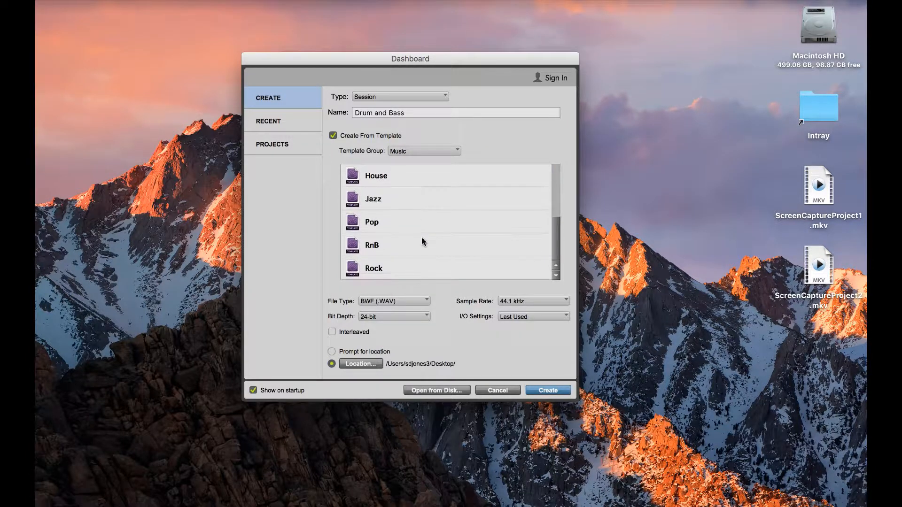
scroll(421, 241, up, 6)
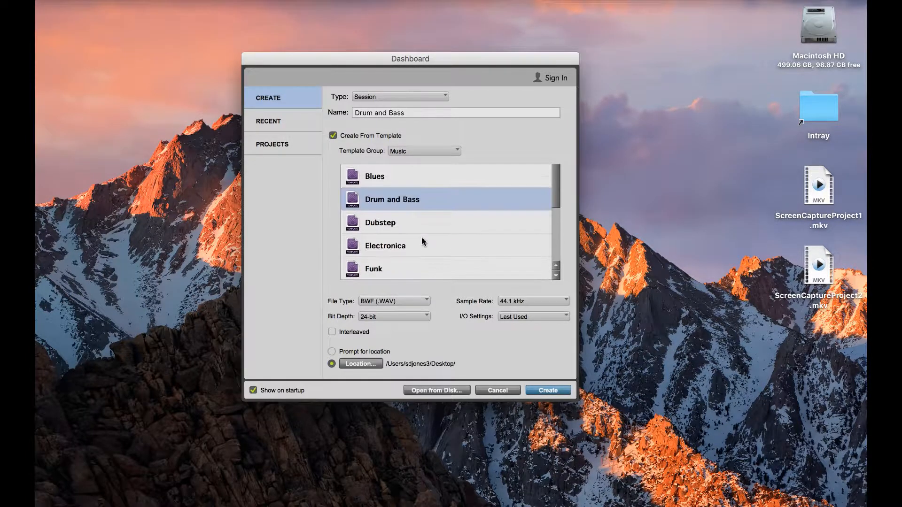
click(388, 186)
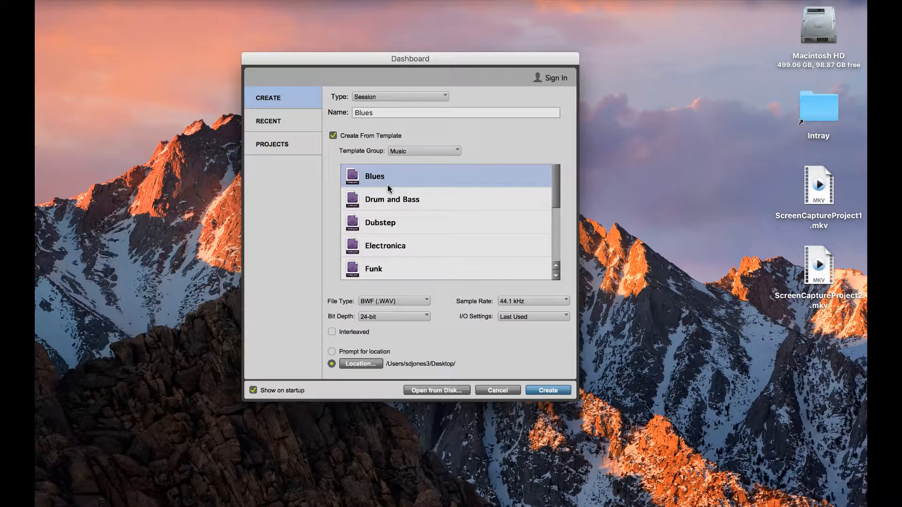
click(412, 150)
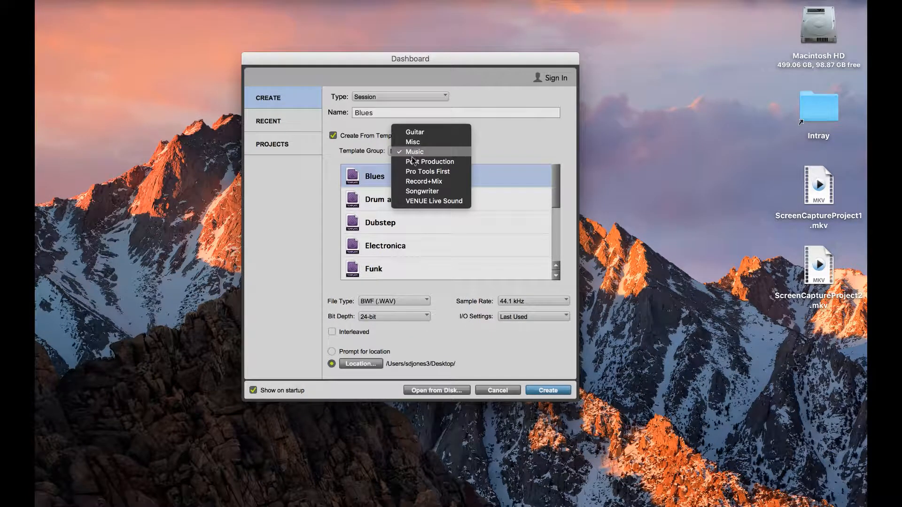
click(379, 153)
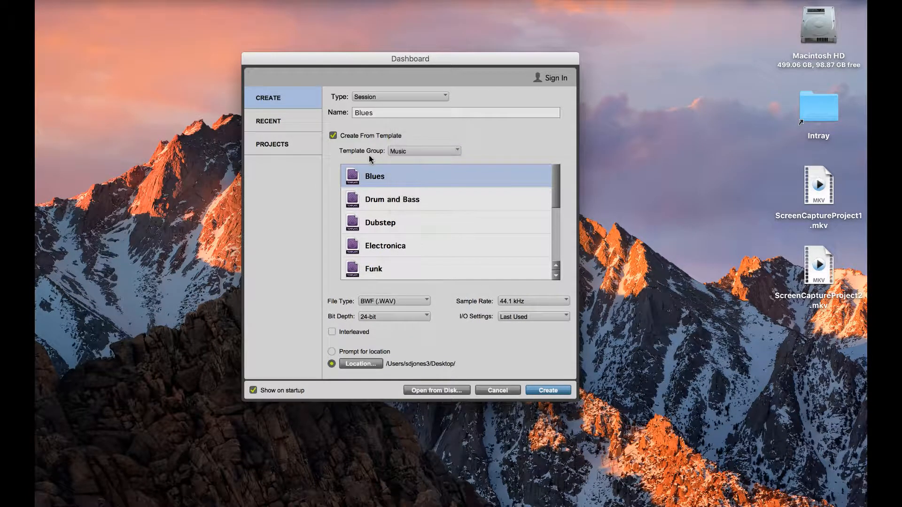
Keep the audio file type as BWF (.WAV) and set the sample rate to 48 kHz.
click(406, 300)
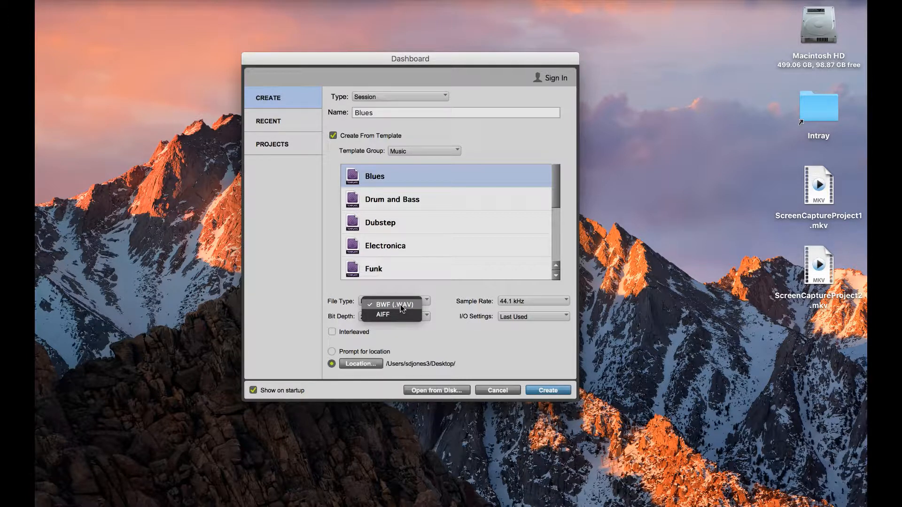
click(400, 305)
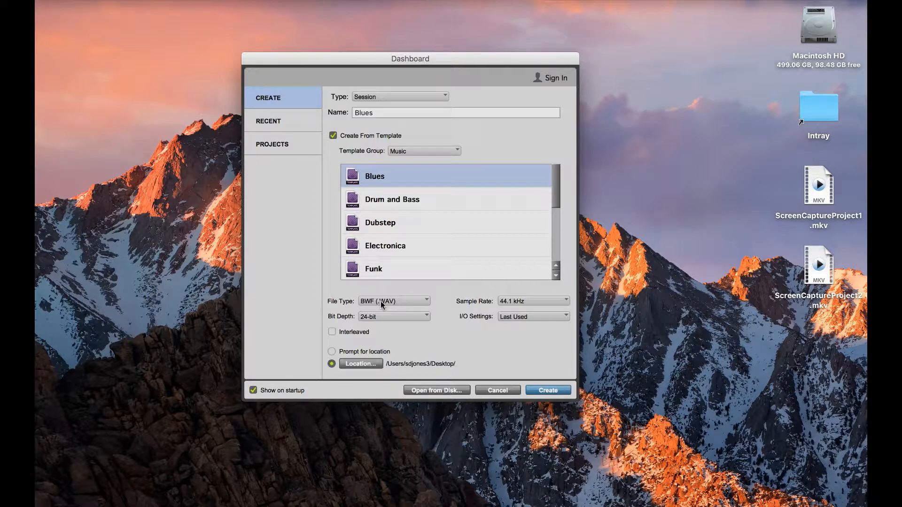
click(514, 302)
click(513, 304)
click(514, 302)
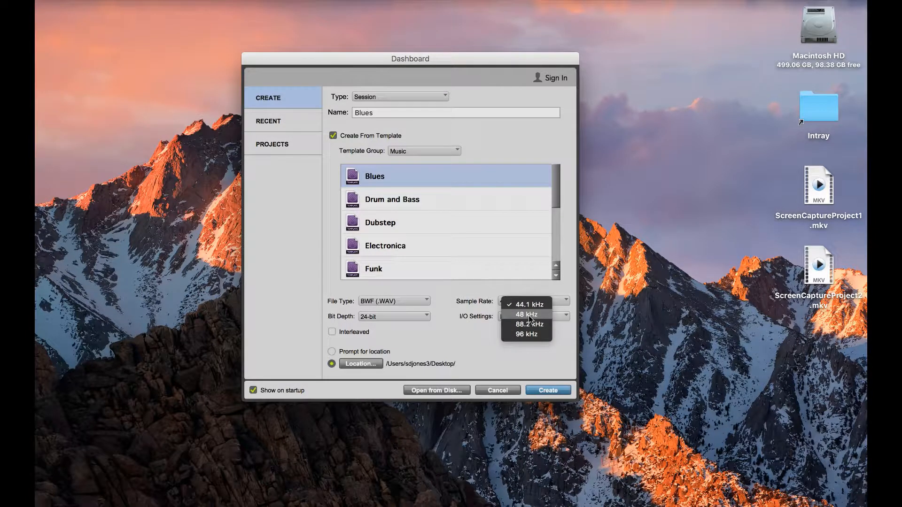
click(528, 314)
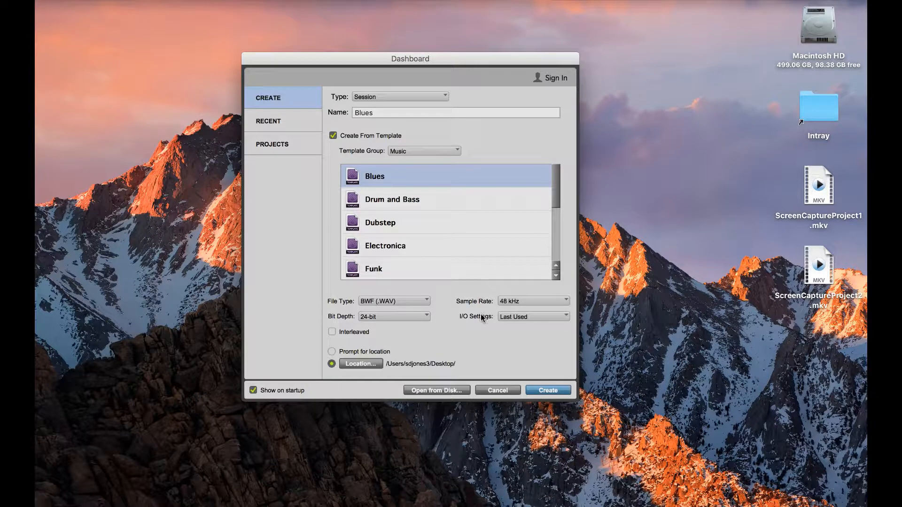
Set the session's I/O settings to Stereo Mix.
click(554, 319)
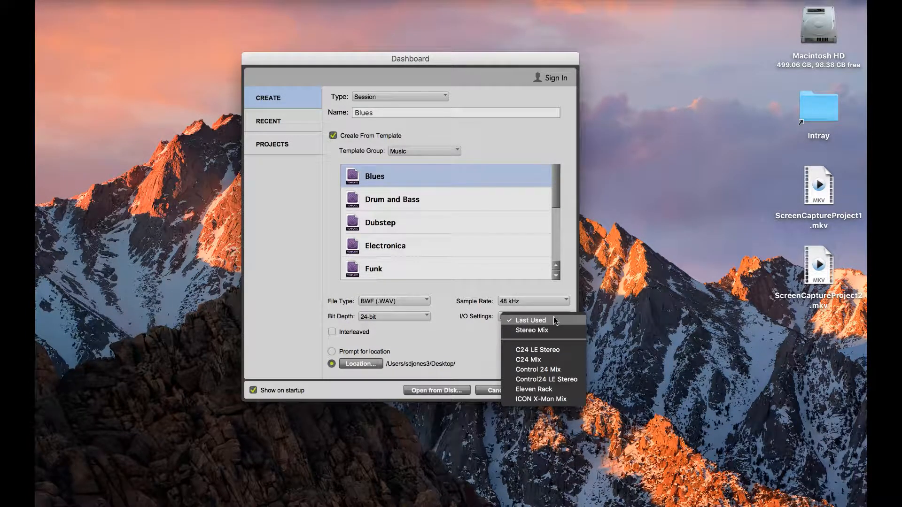
click(553, 320)
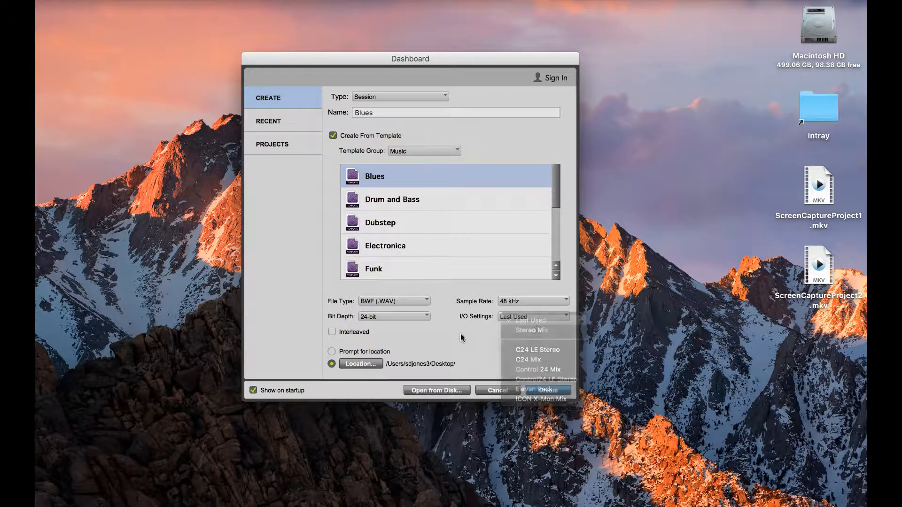
click(543, 317)
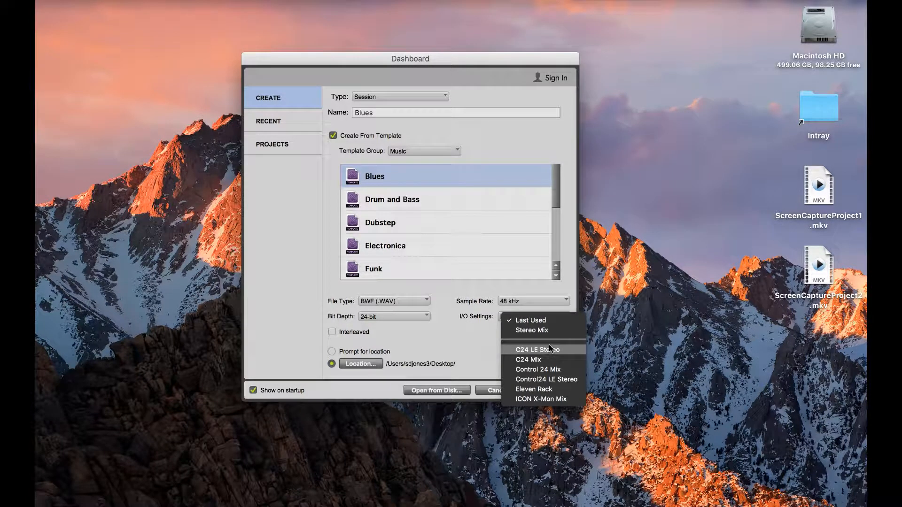
click(542, 331)
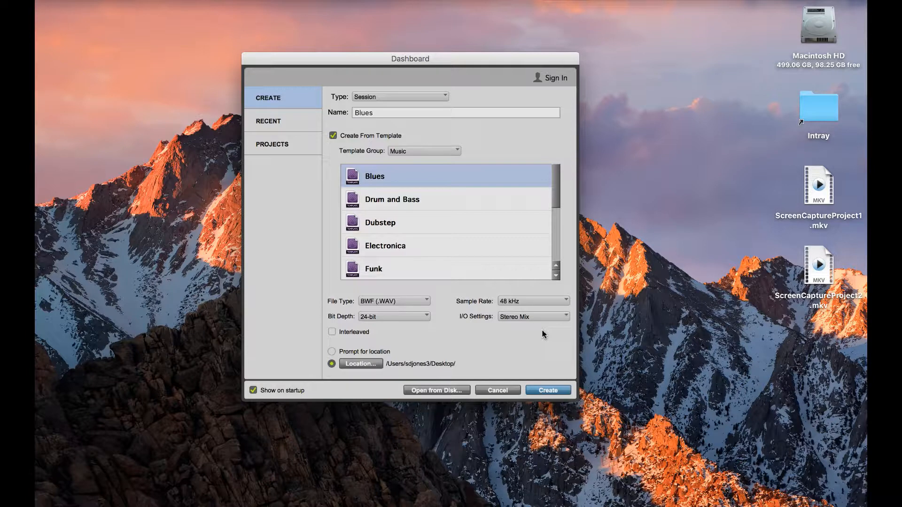
click(533, 319)
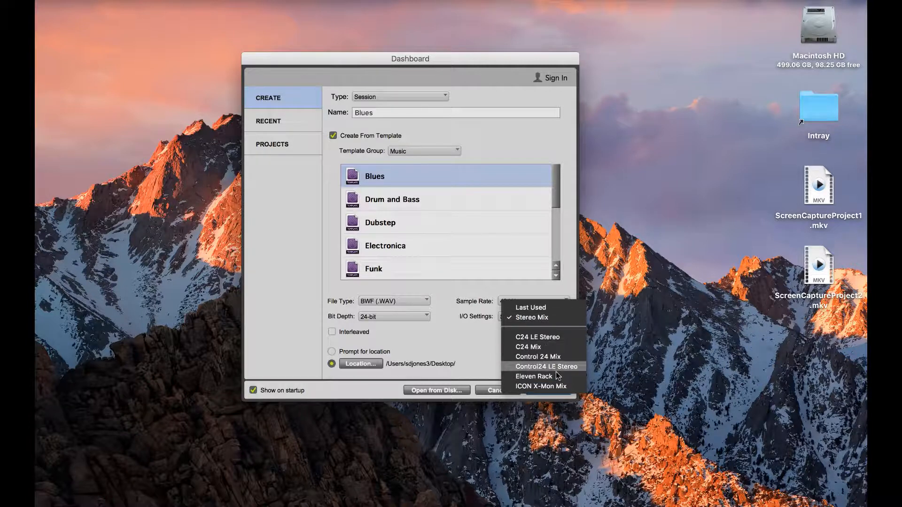
click(533, 318)
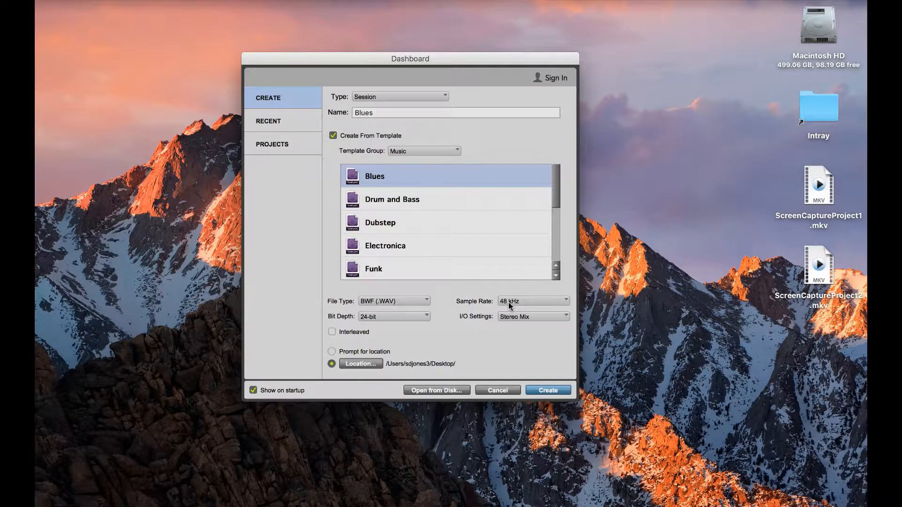
click(533, 318)
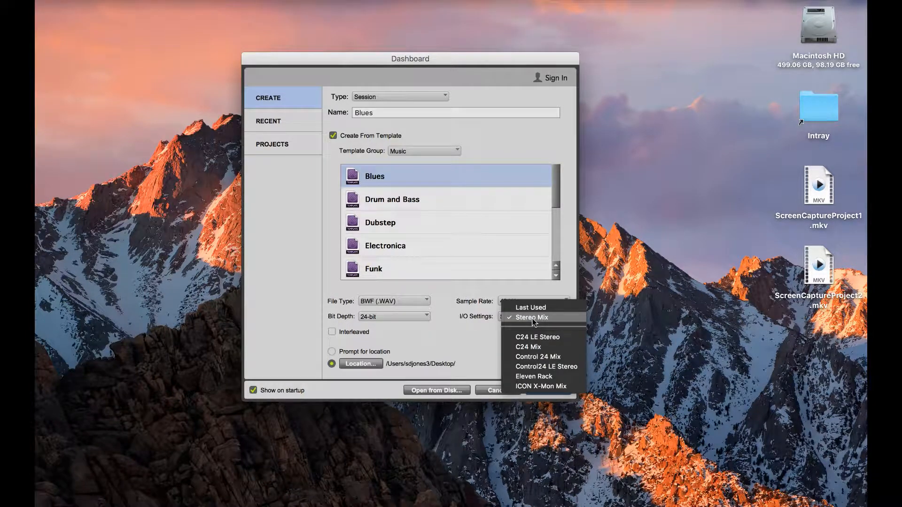
click(533, 318)
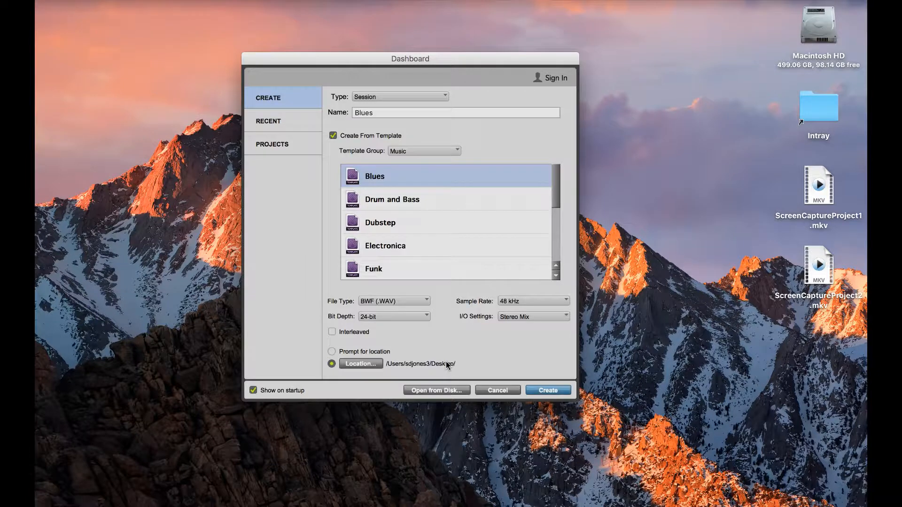
Create the Blues session on the Desktop, declining the detailed report and the Avid Marketplace visit for missing plug-ins.
click(365, 364)
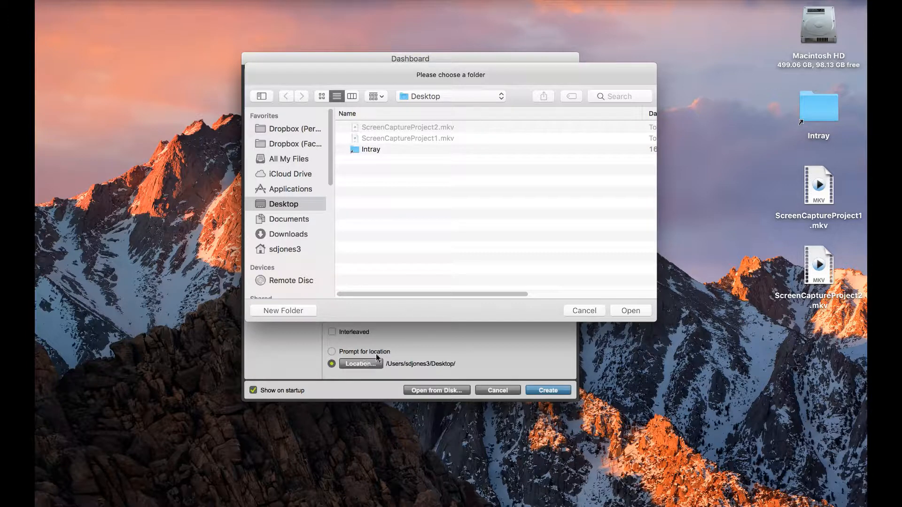
click(573, 309)
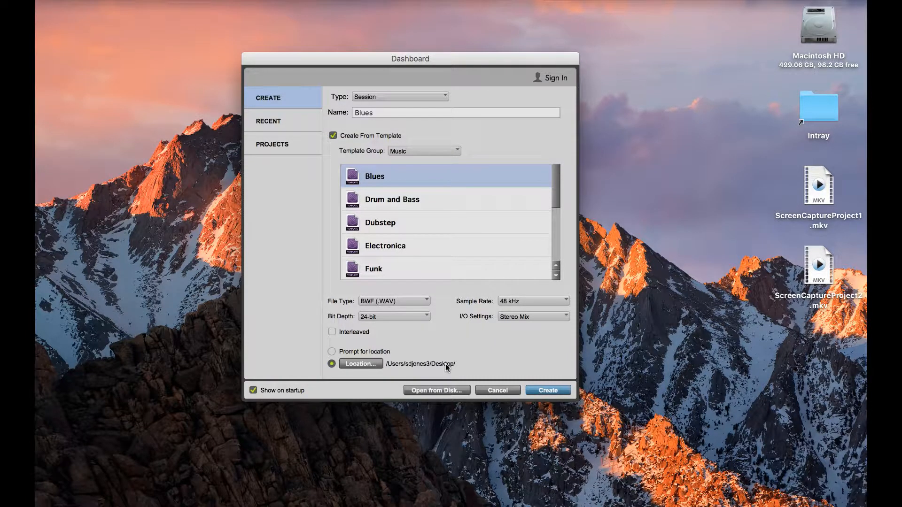
click(549, 391)
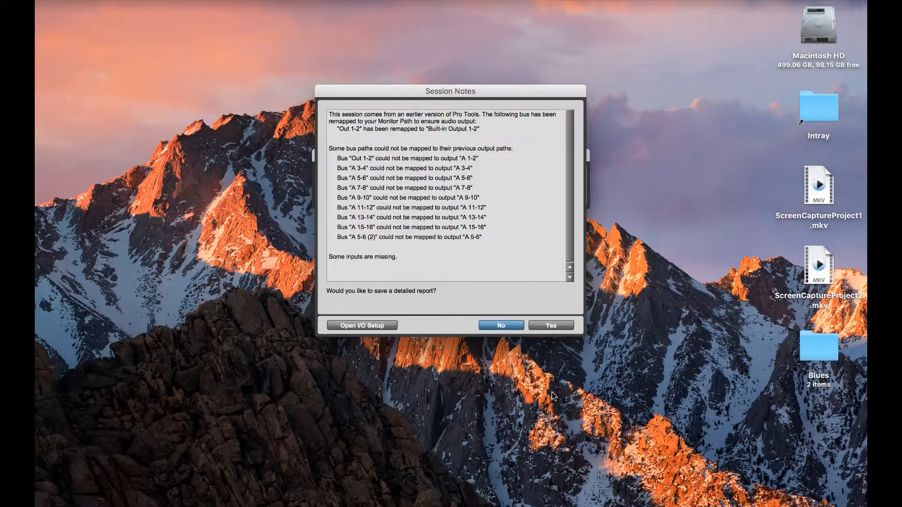
click(509, 324)
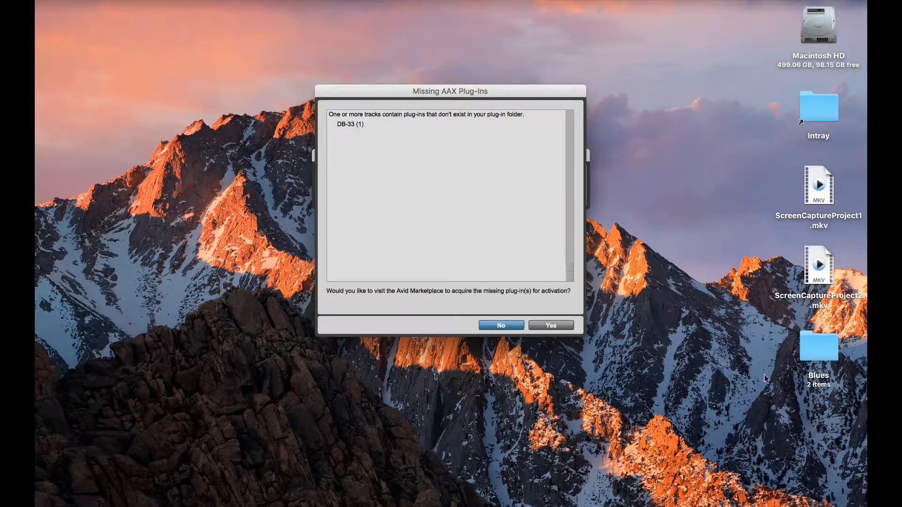
click(501, 326)
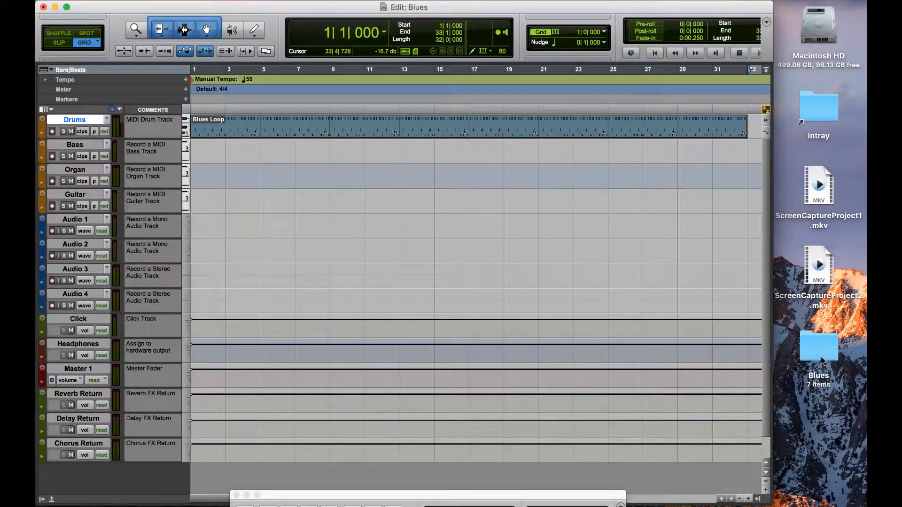
Open the Blues session folder on the desktop and select the Blues.ptx session file to examine the folder's contents.
click(819, 355)
double_click(820, 355)
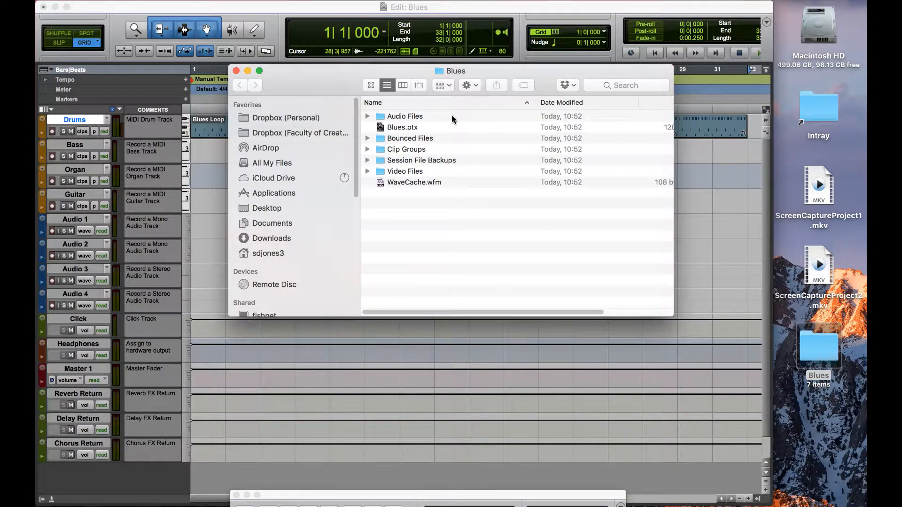
click(410, 128)
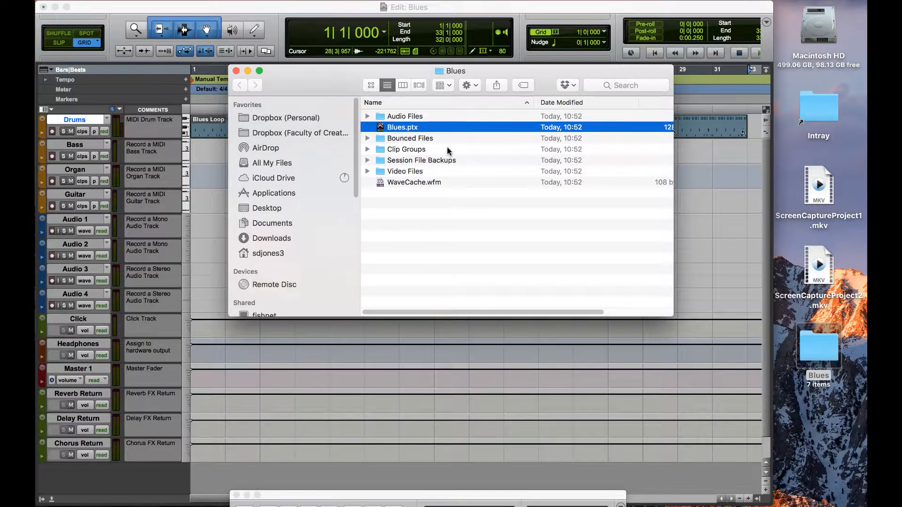
Examine the WaveCache.wfm file and the Audio Files and Video Files folders in the Blues session folder, then open Session File Backups.
scroll(451, 147, right, 5)
scroll(454, 149, left, 5)
click(424, 184)
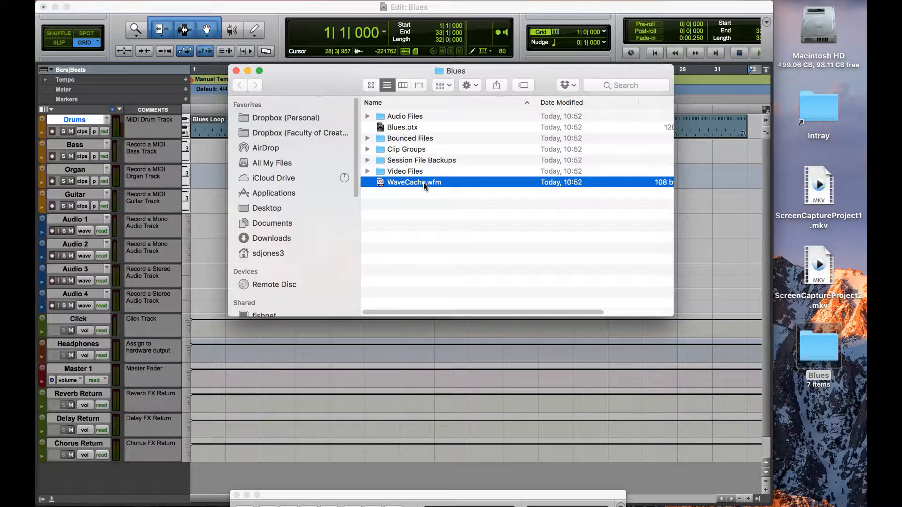
click(398, 118)
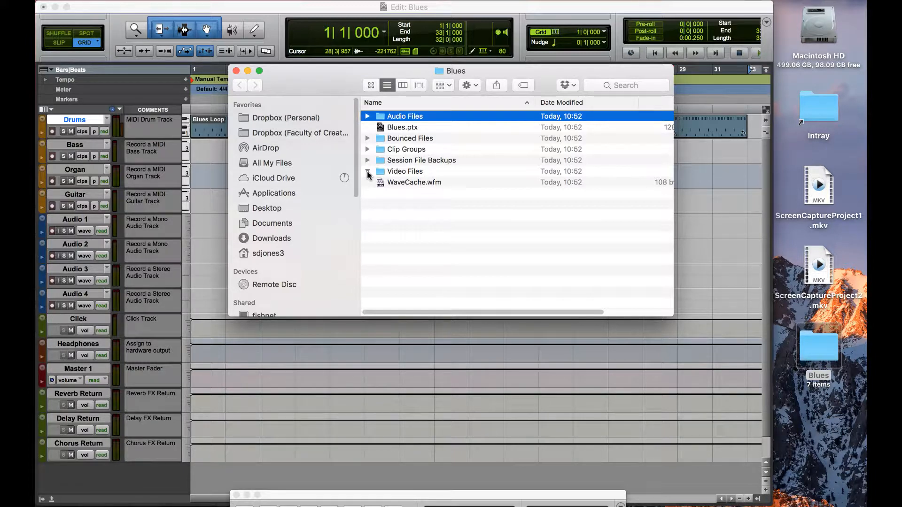
click(404, 172)
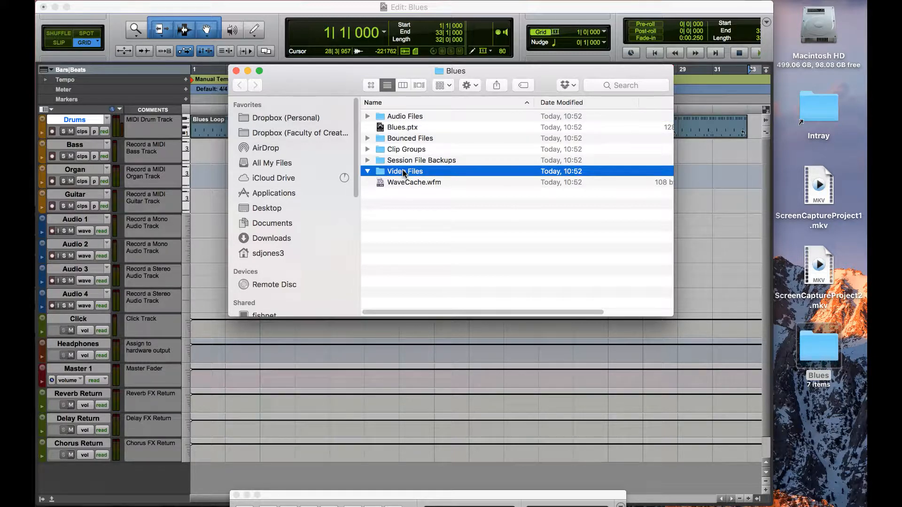
double_click(368, 161)
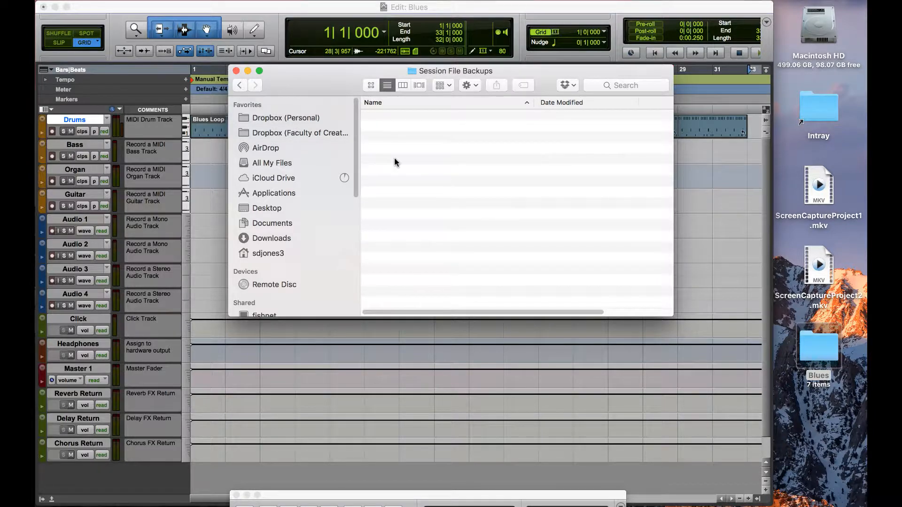
Rearrange the Edit window and the Session File Backups folder window so the folder sits in front of the session.
click(269, 16)
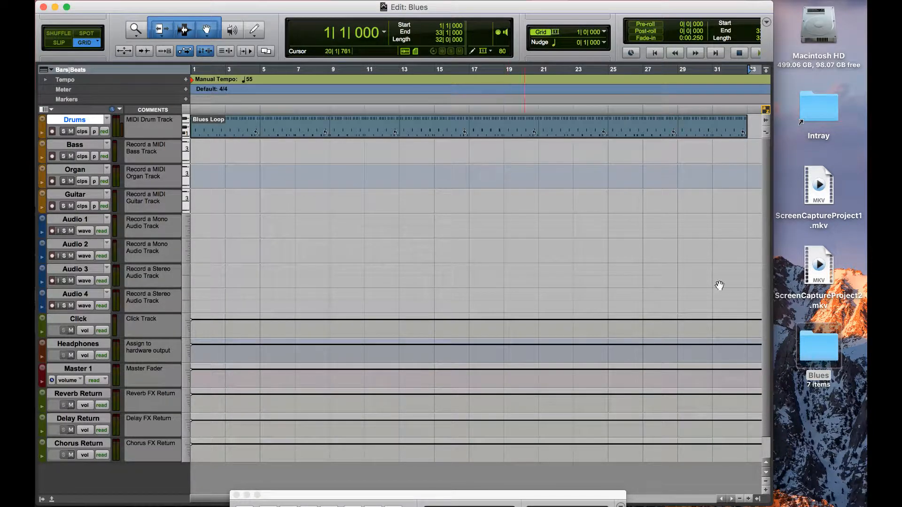
drag(605, 3, 615, 269)
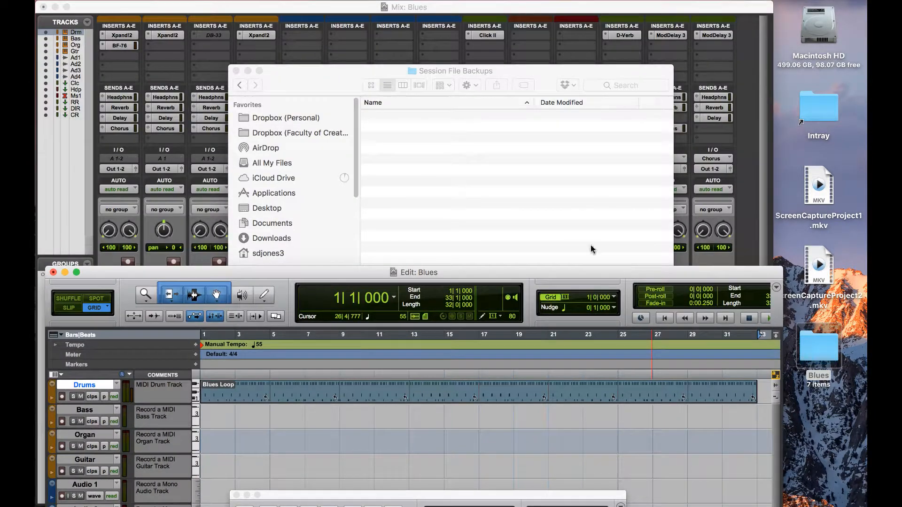
click(536, 208)
drag(186, 272, 178, 121)
click(288, 80)
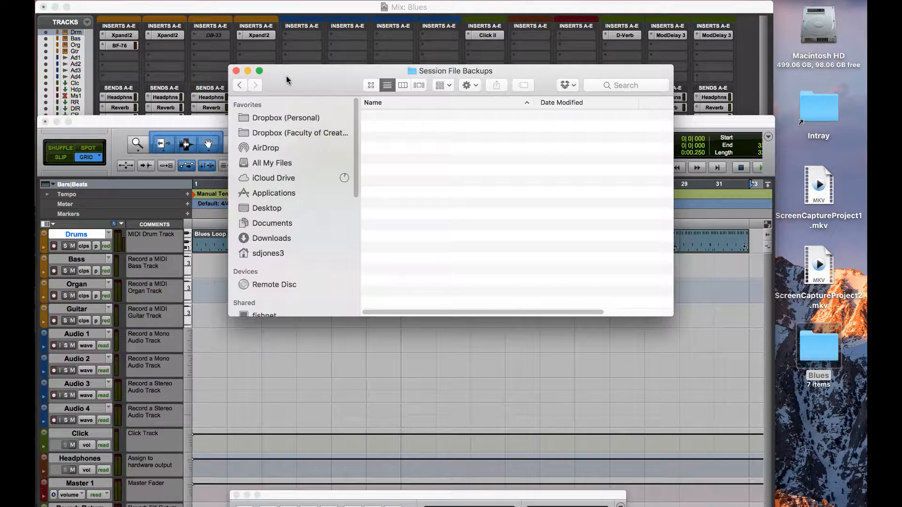
drag(287, 79, 240, 61)
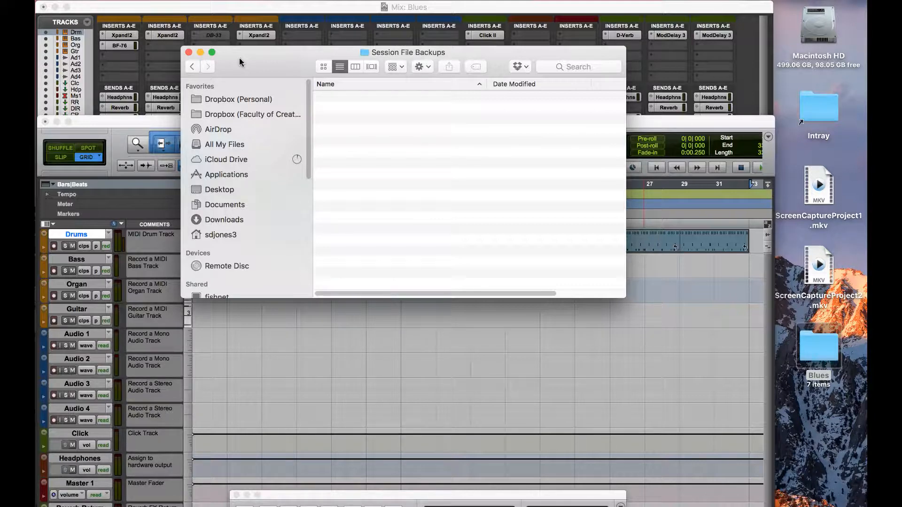
Return to the Blues session folder and examine its Bounced Files and Clip Groups folders.
click(193, 68)
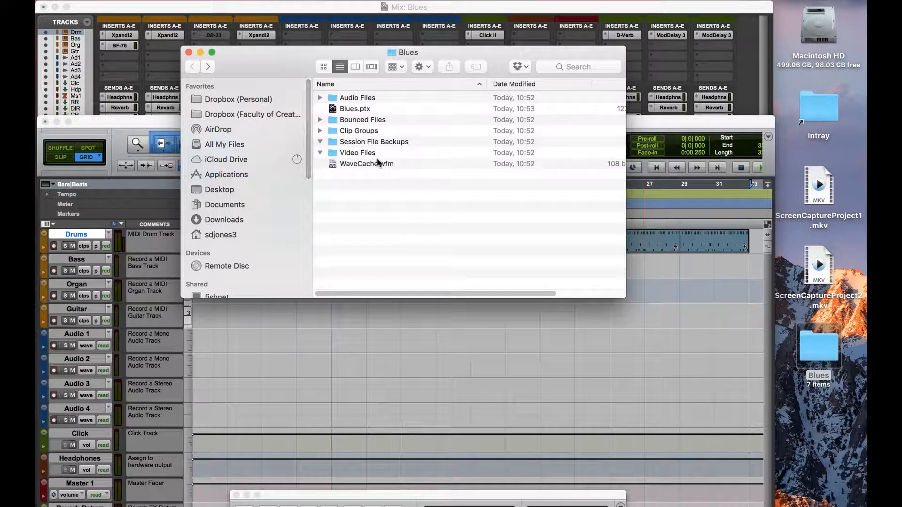
click(362, 121)
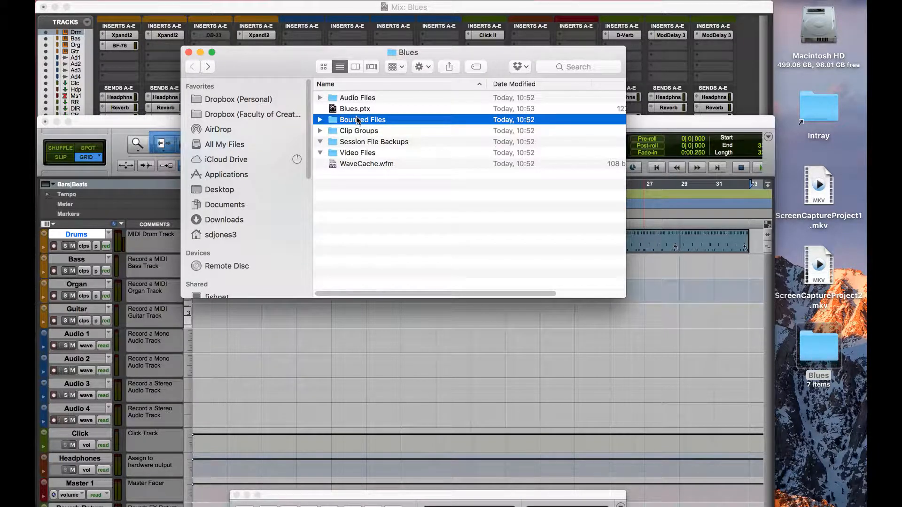
click(360, 135)
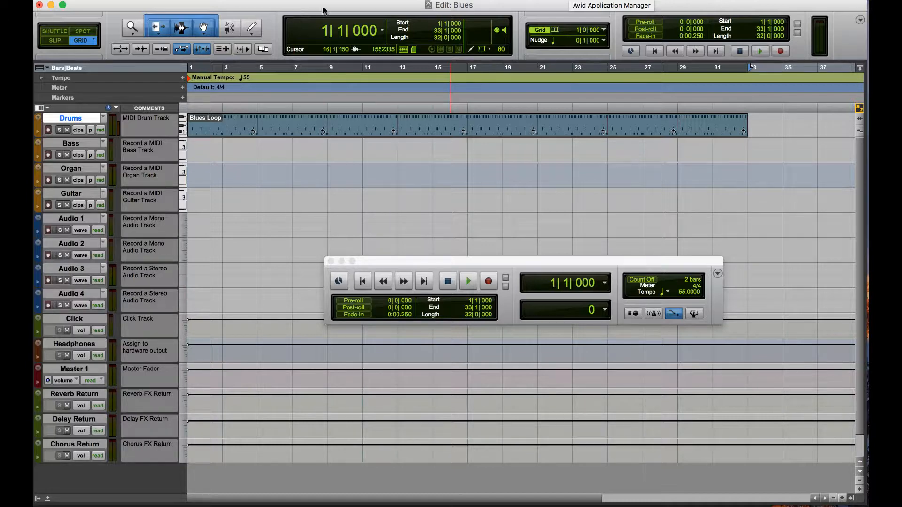
Open the Playback Engine settings and set the H/W buffer size to 32 samples.
click(379, 0)
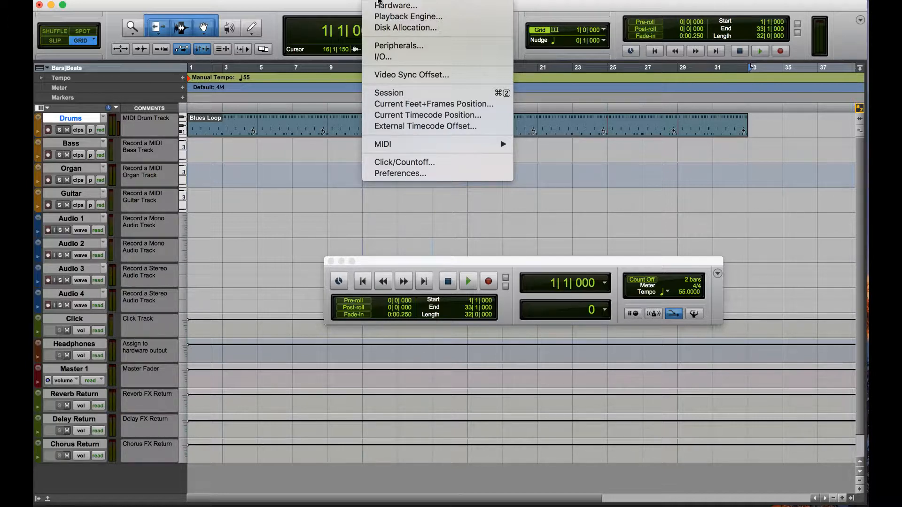
click(385, 21)
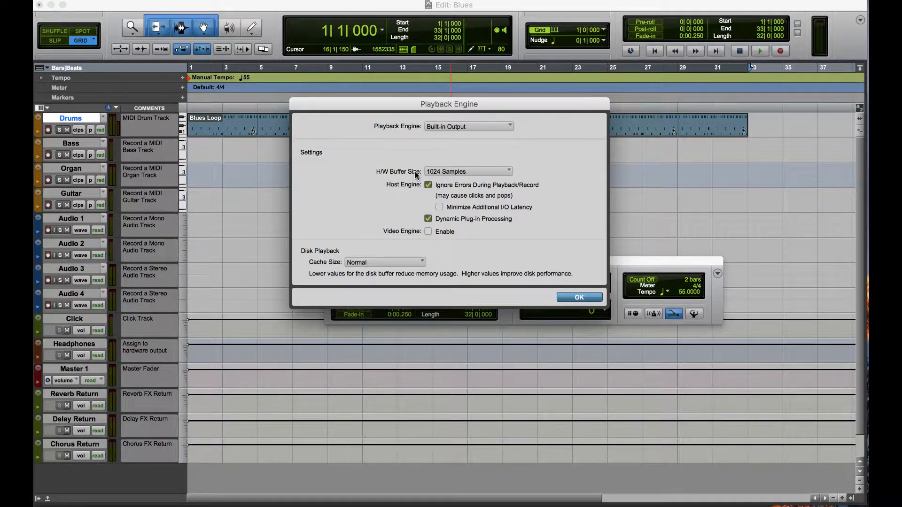
click(458, 171)
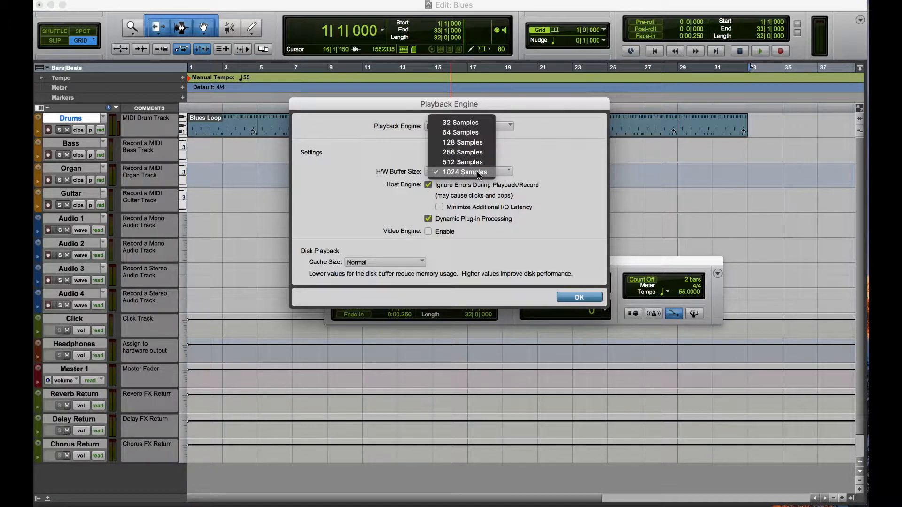
click(468, 123)
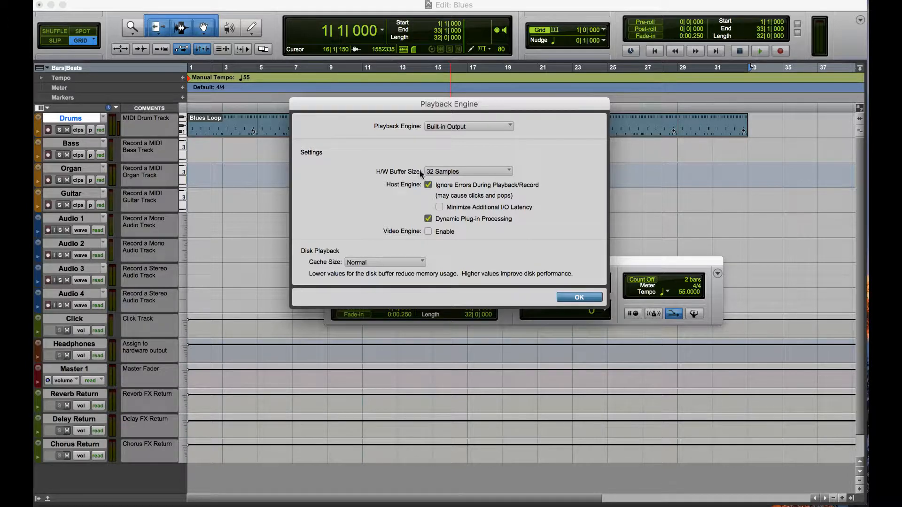
Set the H/W buffer size to 1024 samples.
click(442, 171)
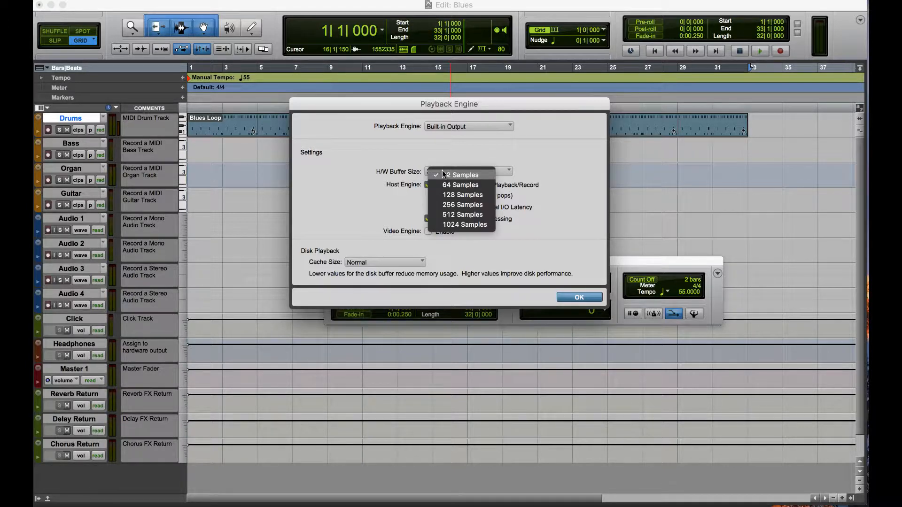
click(453, 226)
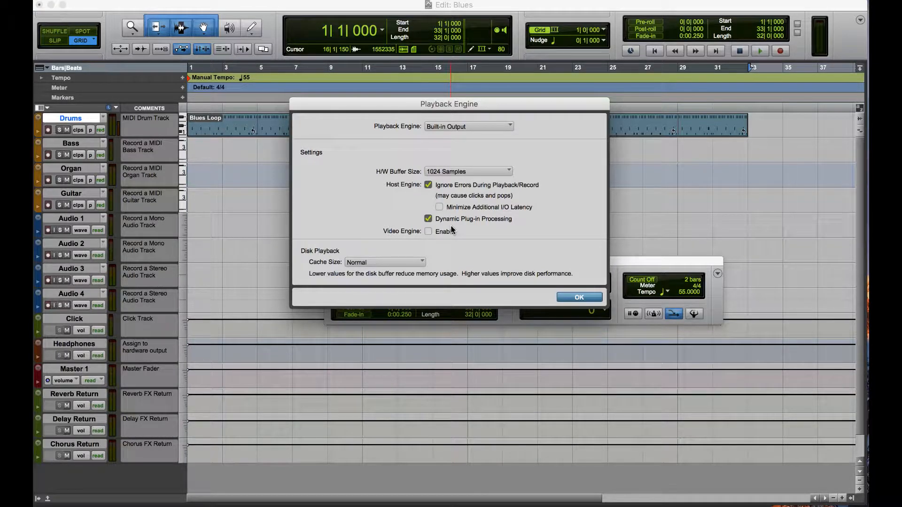
click(447, 171)
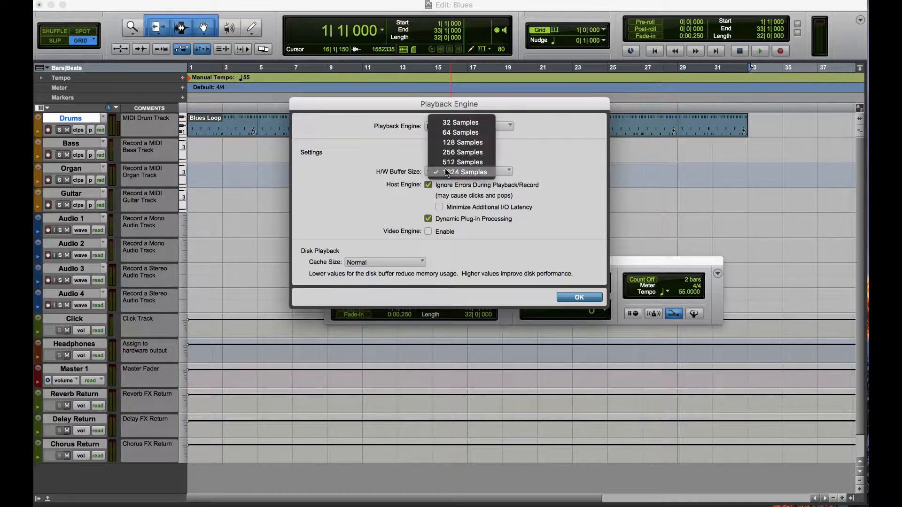
click(500, 172)
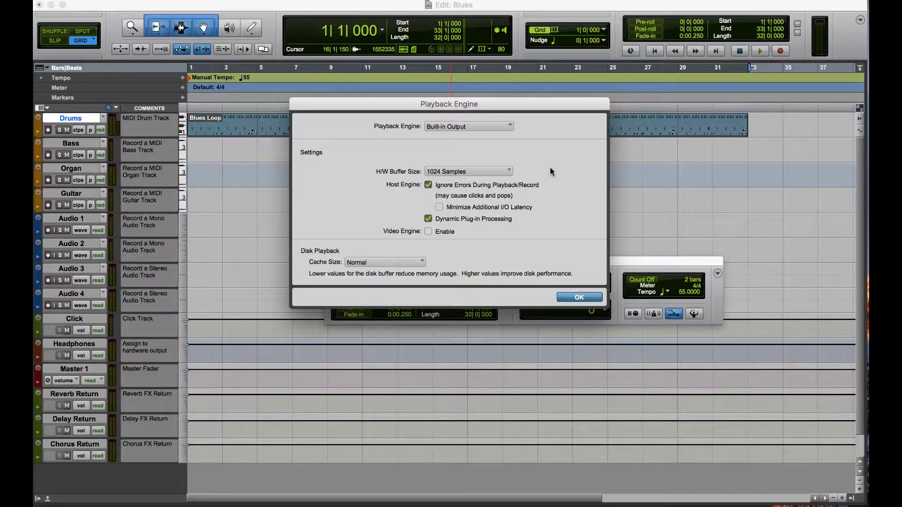
Review the available playback engines, keep Built-in Output, and accept the Playback Engine settings.
click(471, 128)
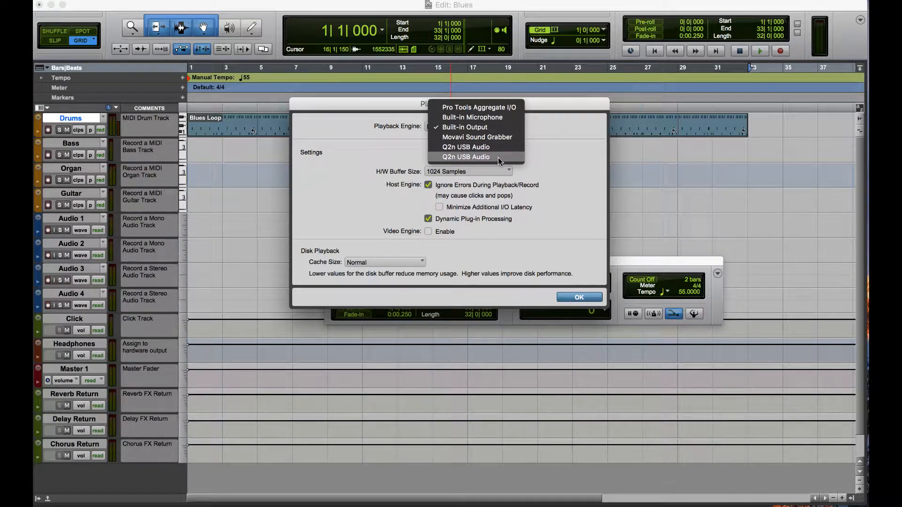
click(494, 126)
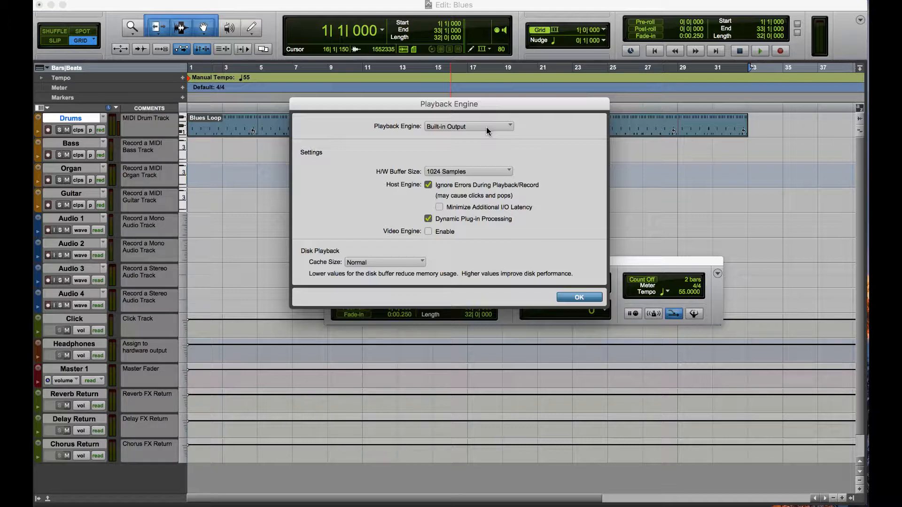
click(578, 297)
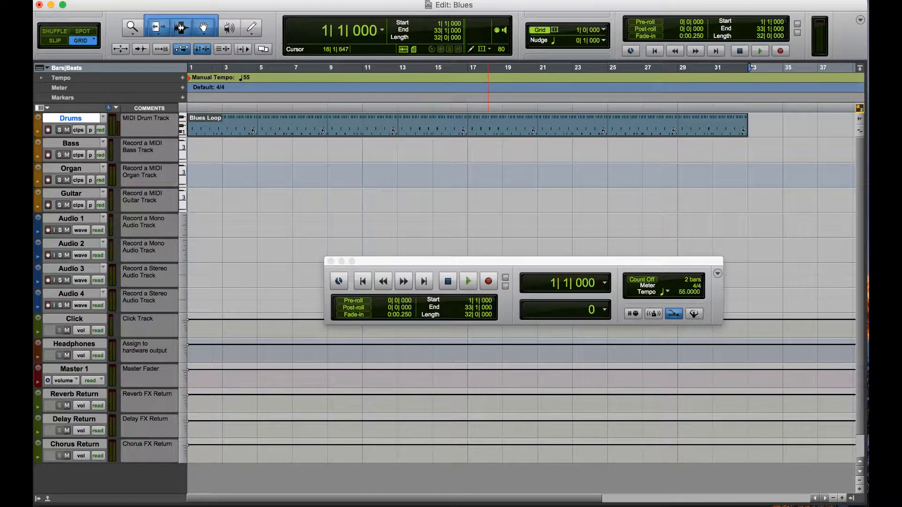
Review the root media folder of each audio track in Disk Allocation and accept the settings.
click(381, 0)
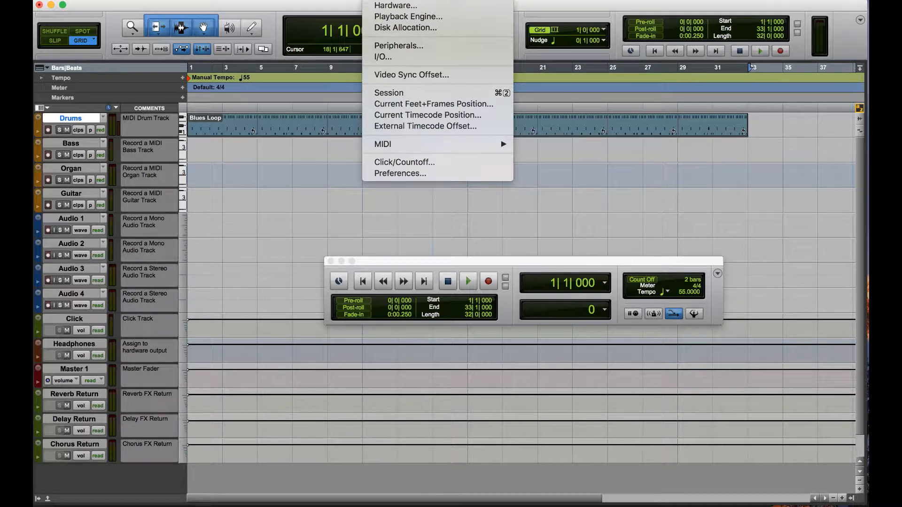
click(393, 27)
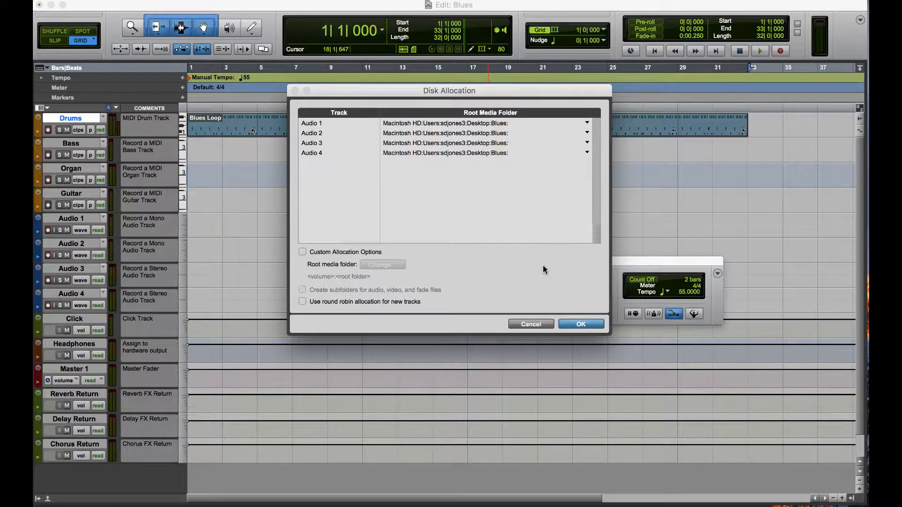
click(582, 324)
Inspect the Built-in Output 1-2 output path in I/O Setup and accept the settings.
click(376, 0)
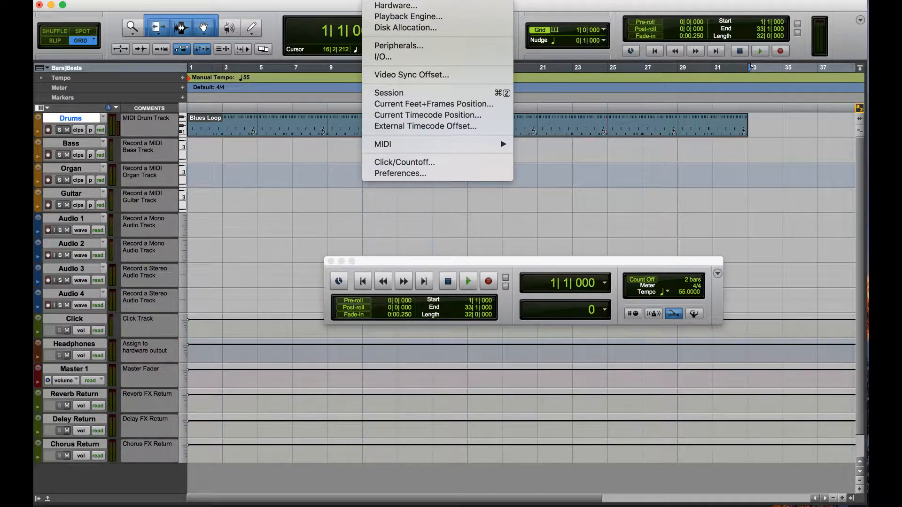
click(385, 56)
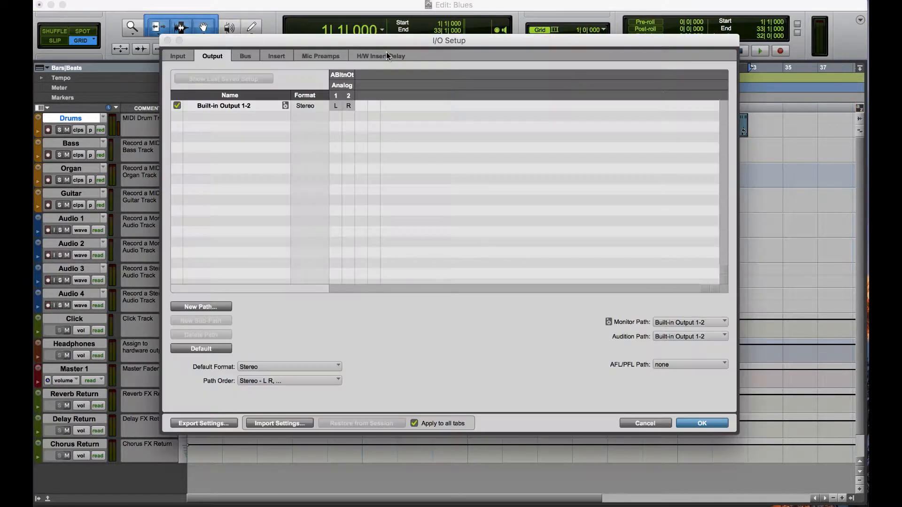
click(247, 107)
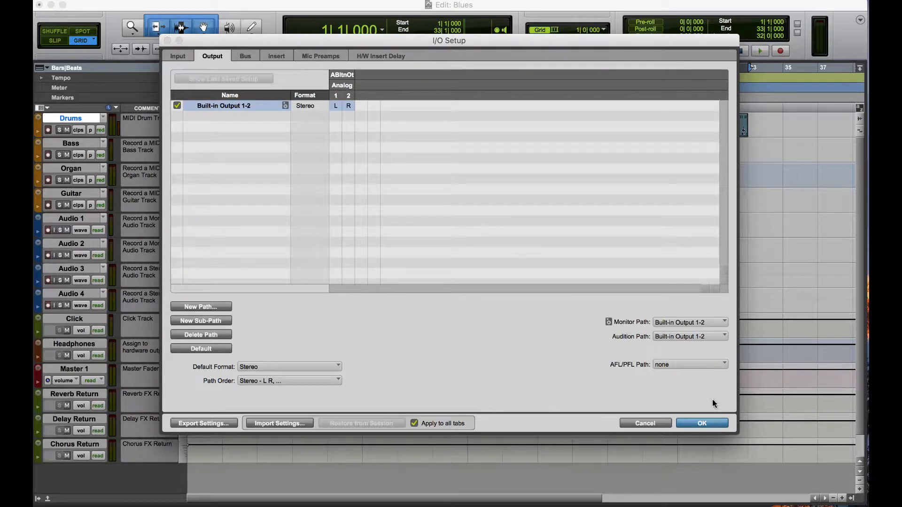
click(708, 422)
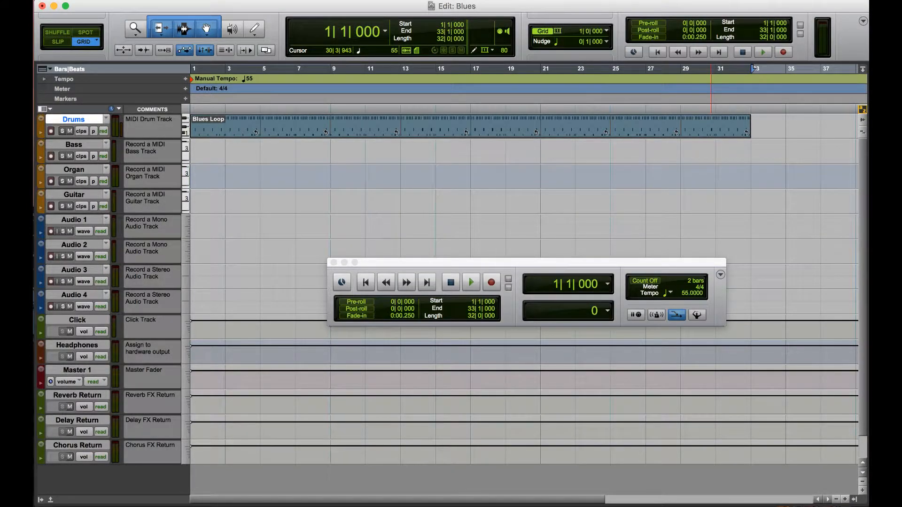
click(117, 0)
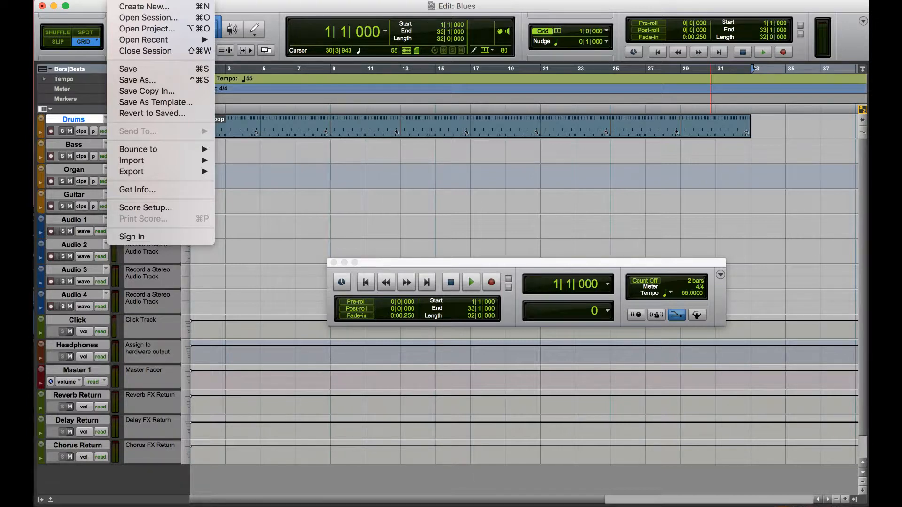
mouse_move(140, 0)
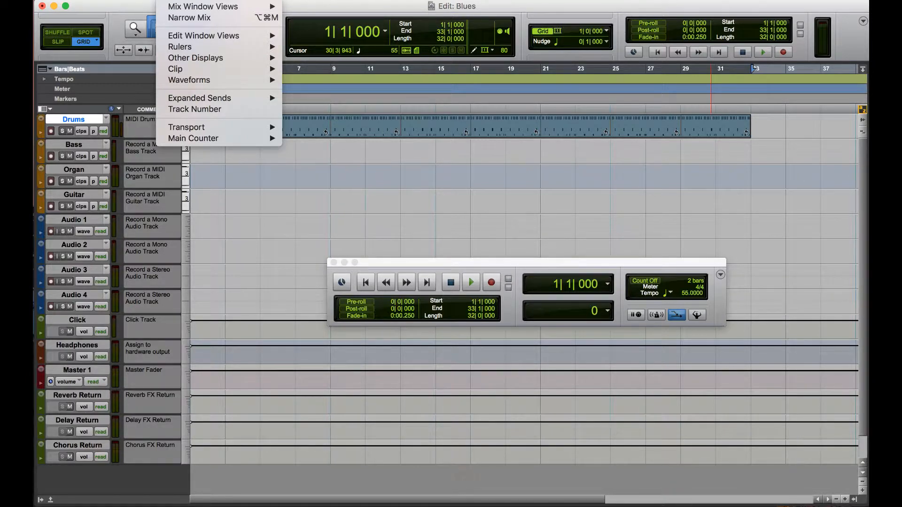
mouse_move(196, 0)
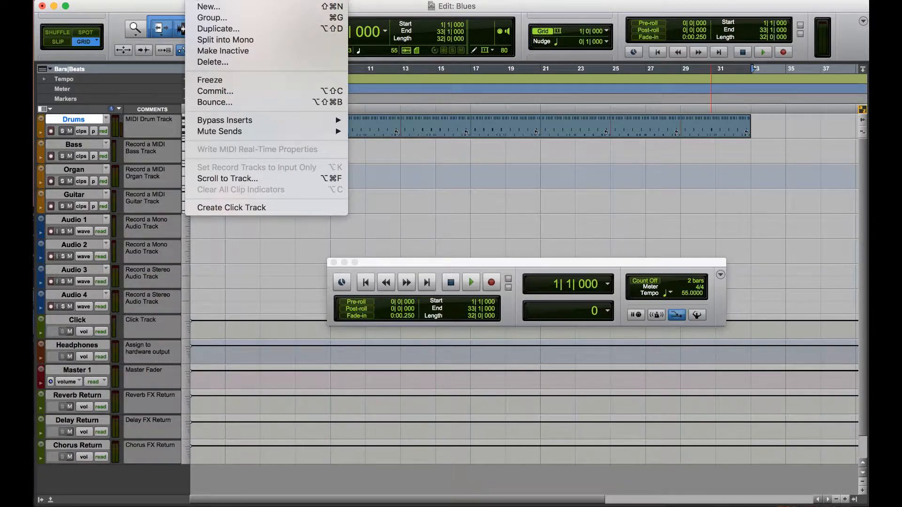
mouse_move(227, 1)
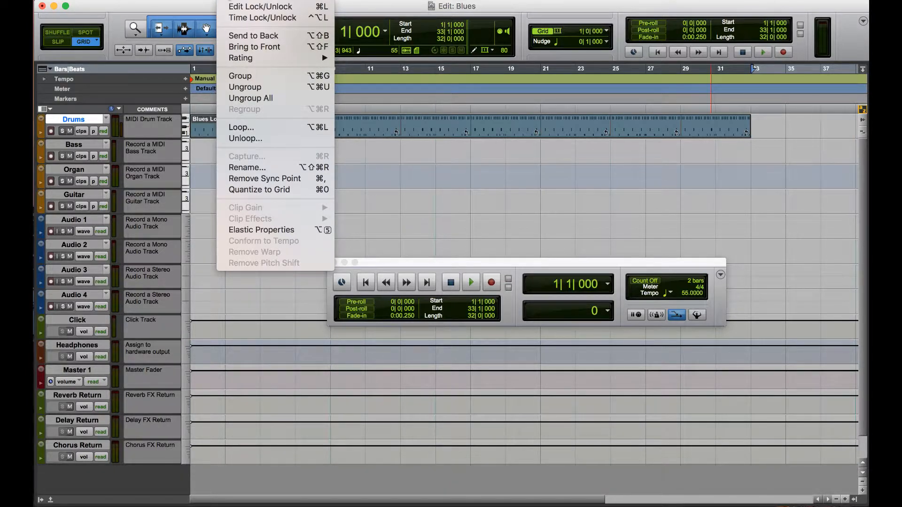
mouse_move(255, 1)
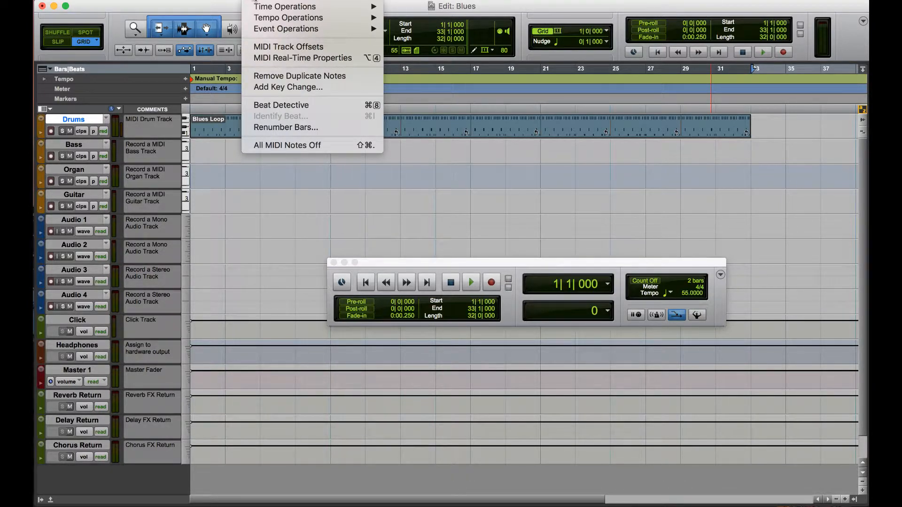
mouse_move(302, 1)
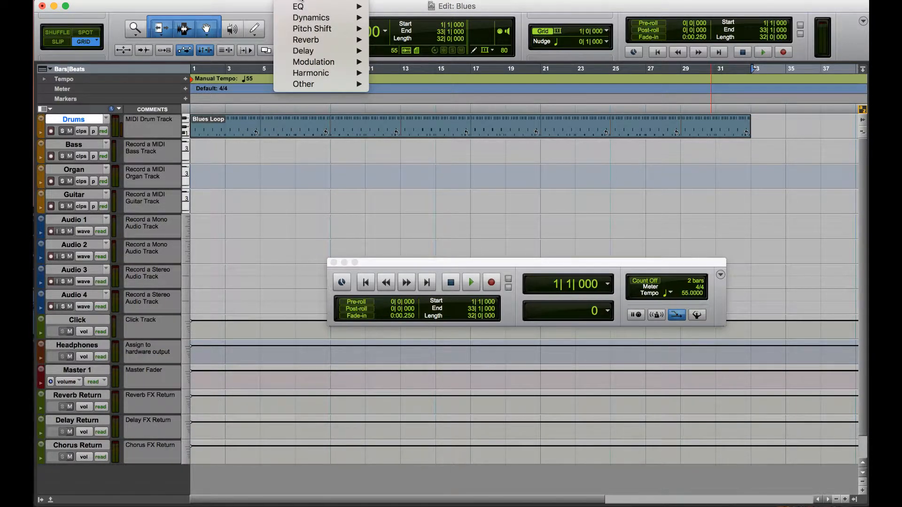
mouse_move(340, 1)
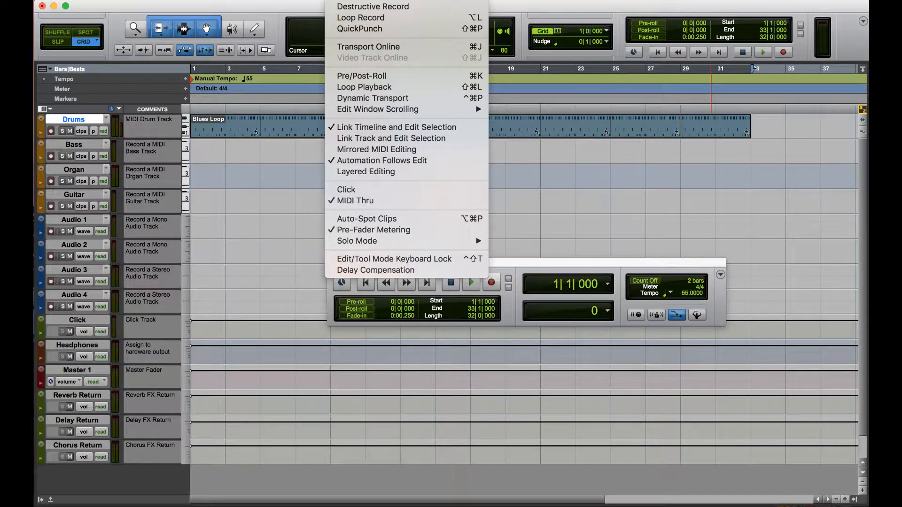
Review the available Options, Setup, marketplace and help commands without choosing any.
key(Escape)
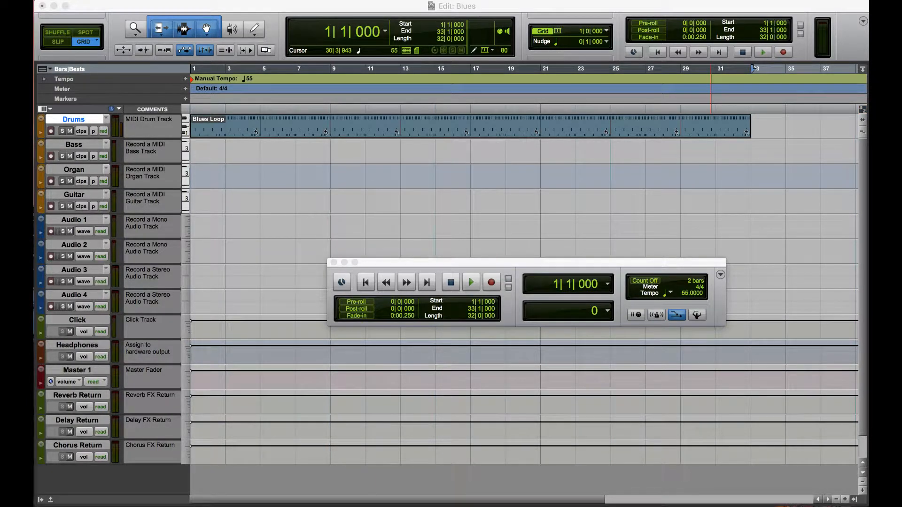
click(341, 1)
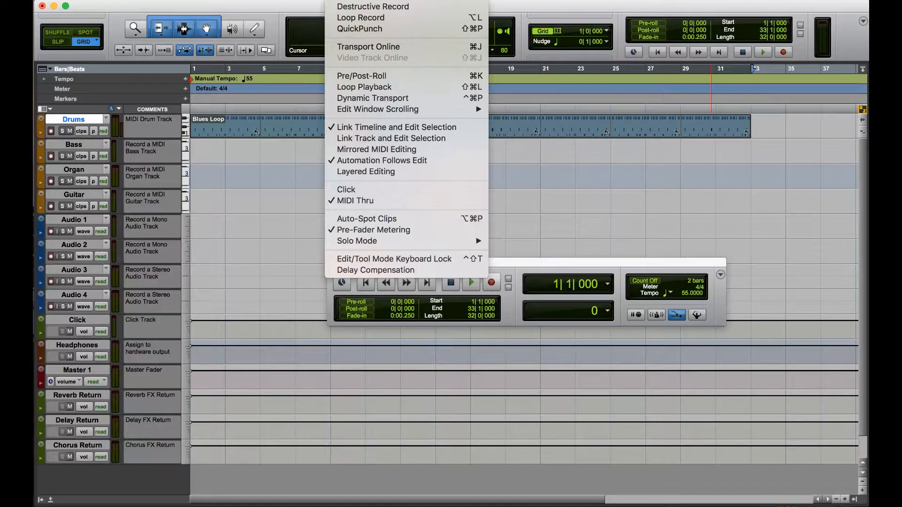
mouse_move(385, 1)
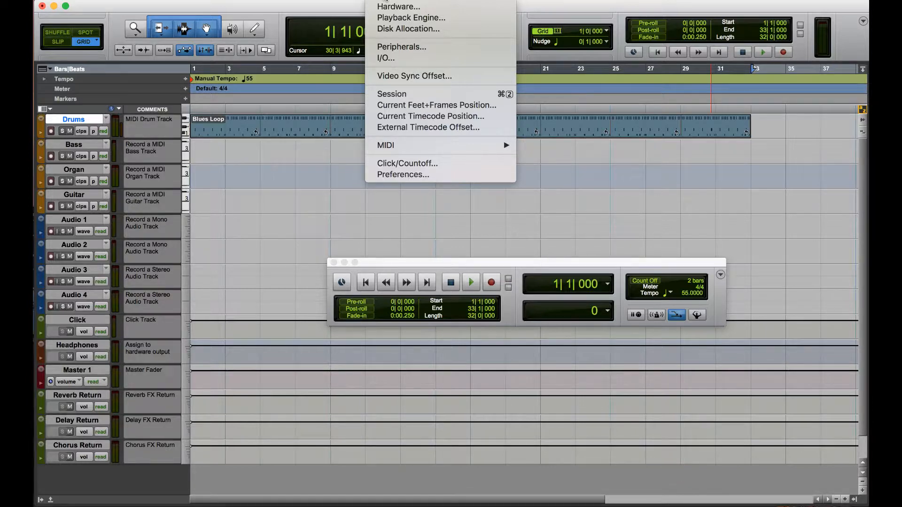
mouse_move(422, 1)
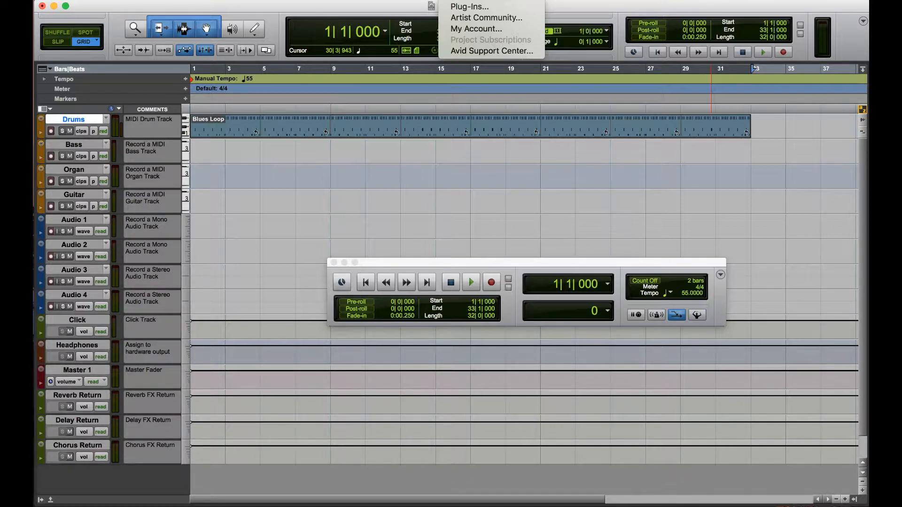
mouse_move(506, 0)
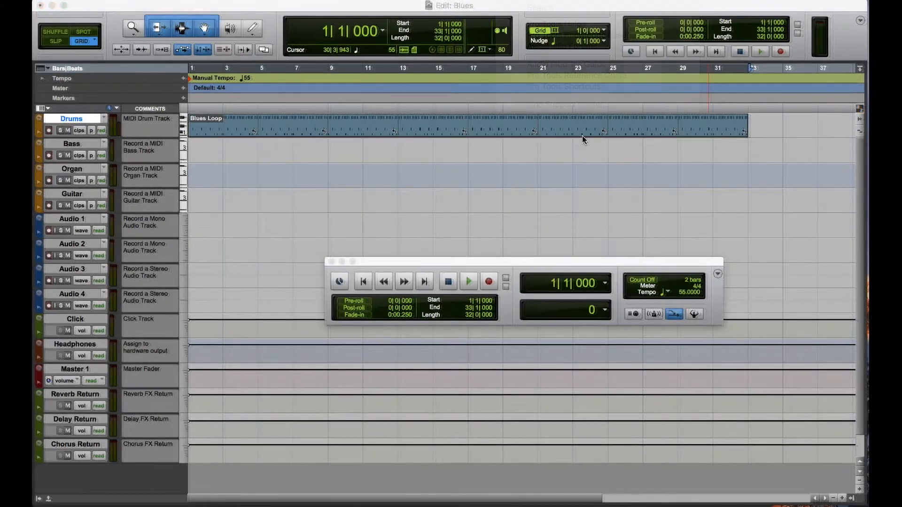
click(350, 10)
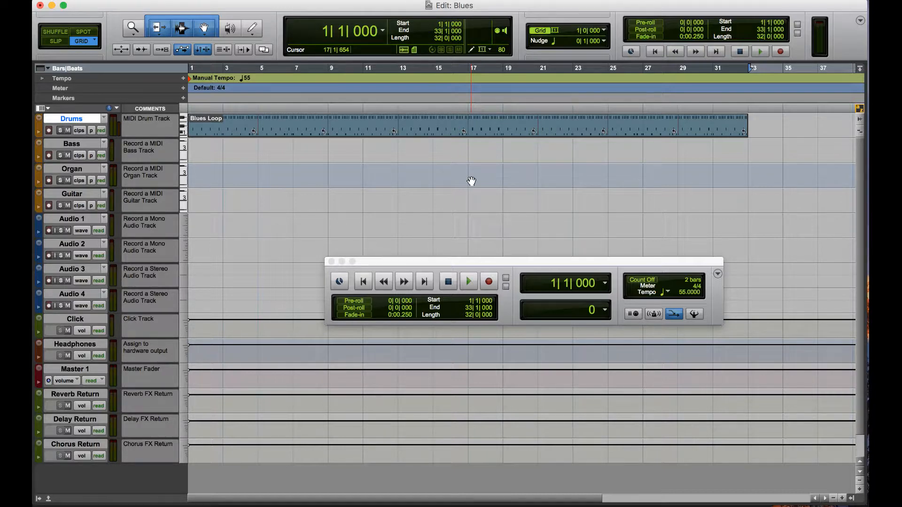
Show the Mix window and move the Transport window down over the lower part of the channel faders.
click(416, 0)
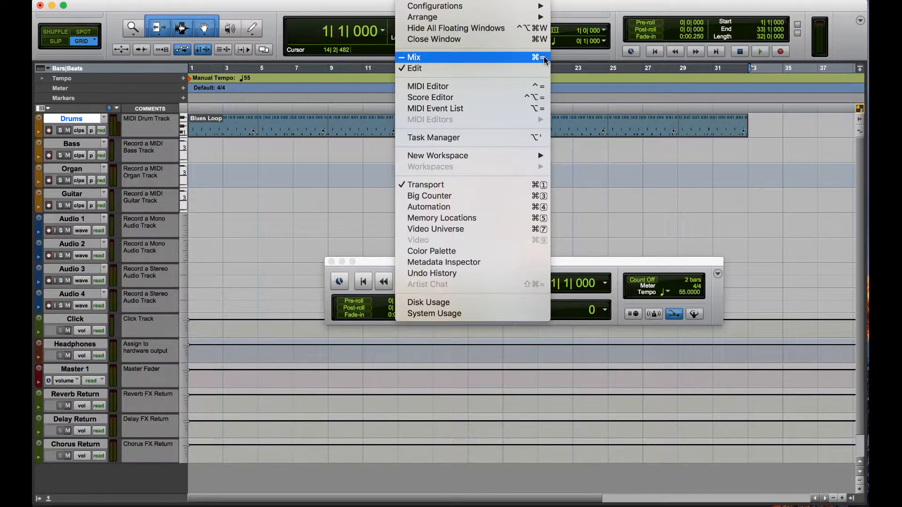
click(586, 14)
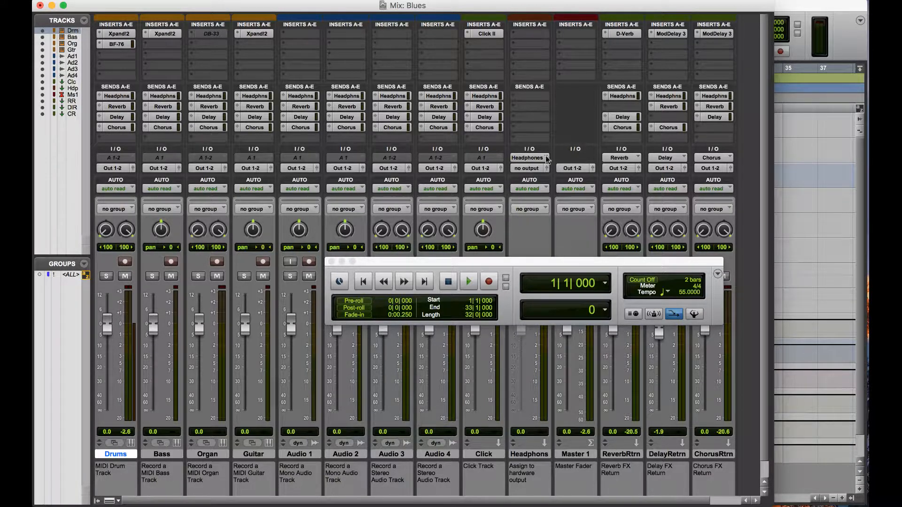
drag(491, 263, 636, 361)
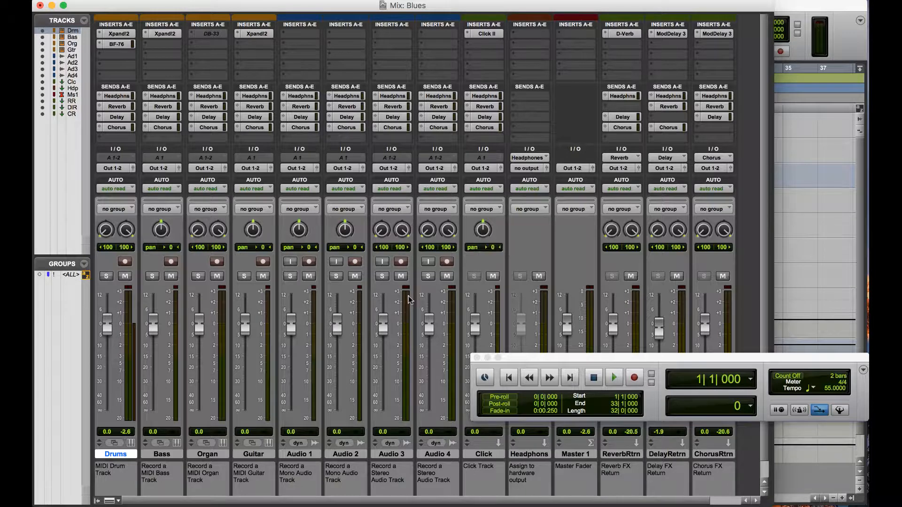
drag(547, 361, 445, 361)
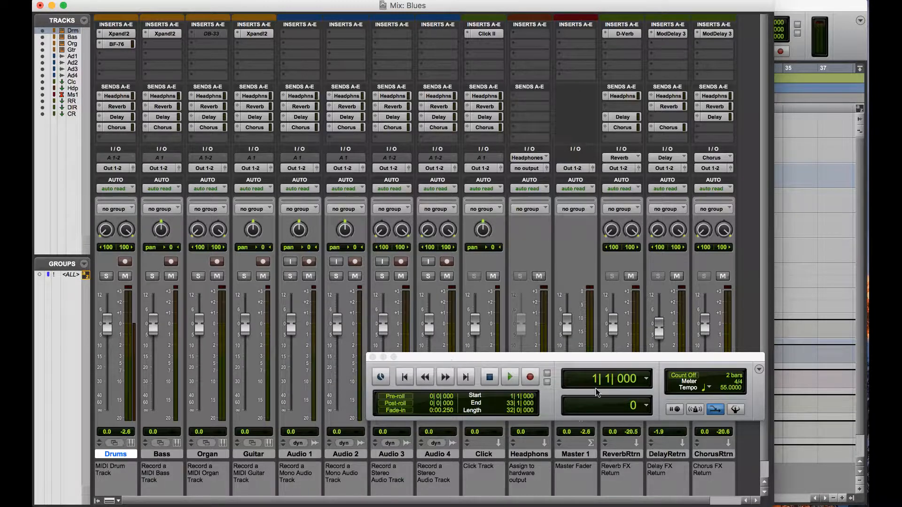
Review the time formats of the Transport's main counter, keep Bars|Beats, and return to the Edit window.
click(647, 379)
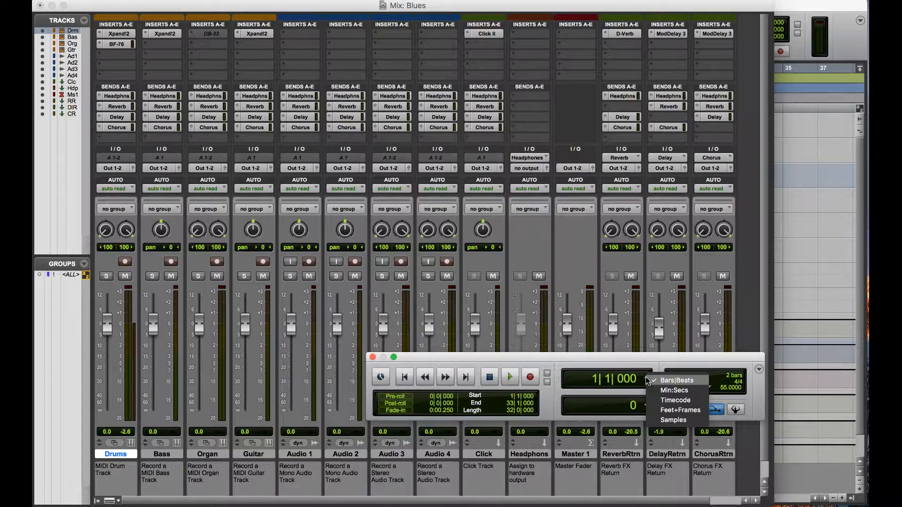
click(584, 9)
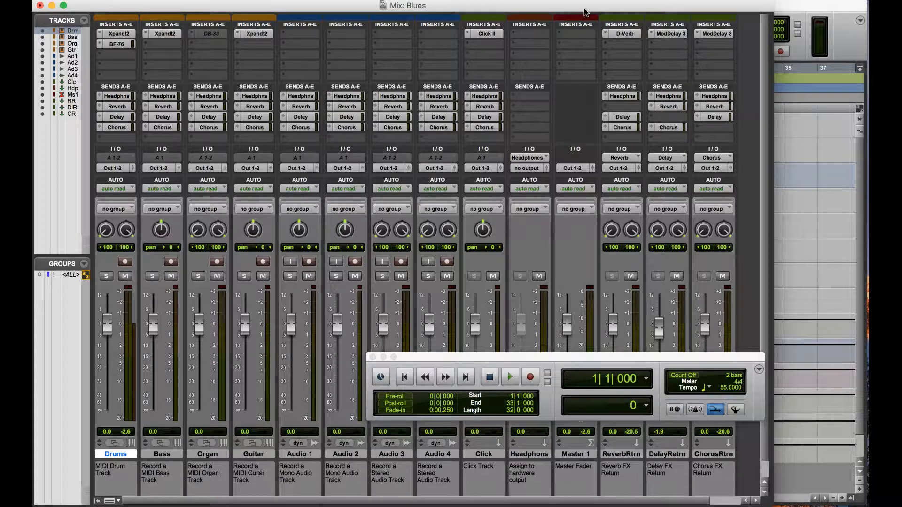
key(super+equal)
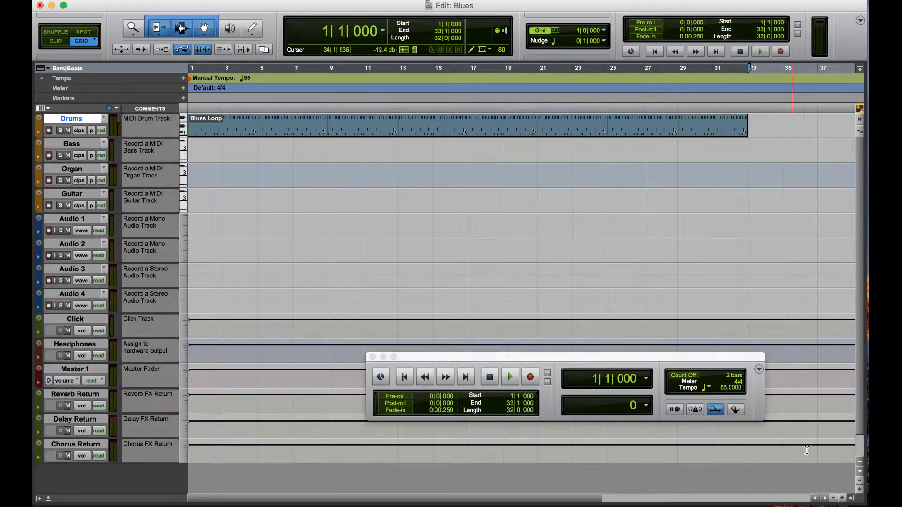
Show the Clips list and the Tracks and Groups lists, and widen the Clips list to fit the clip name.
click(851, 499)
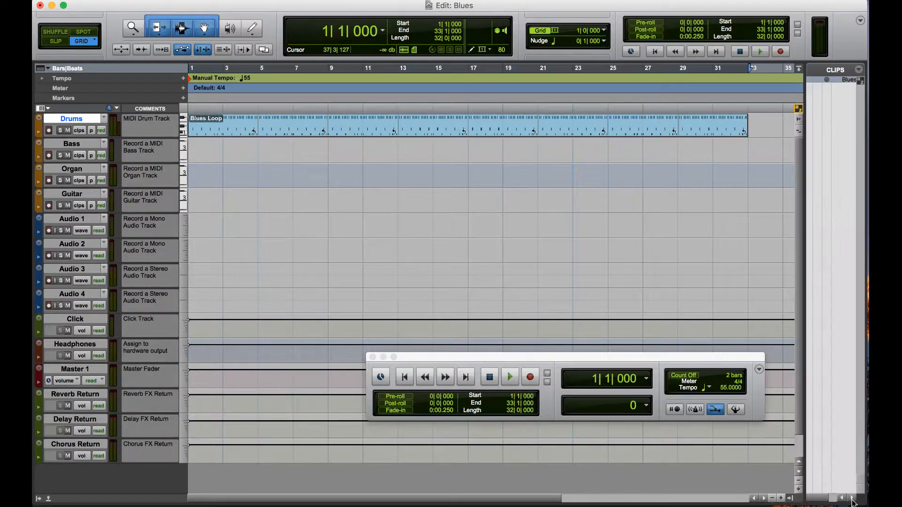
click(38, 498)
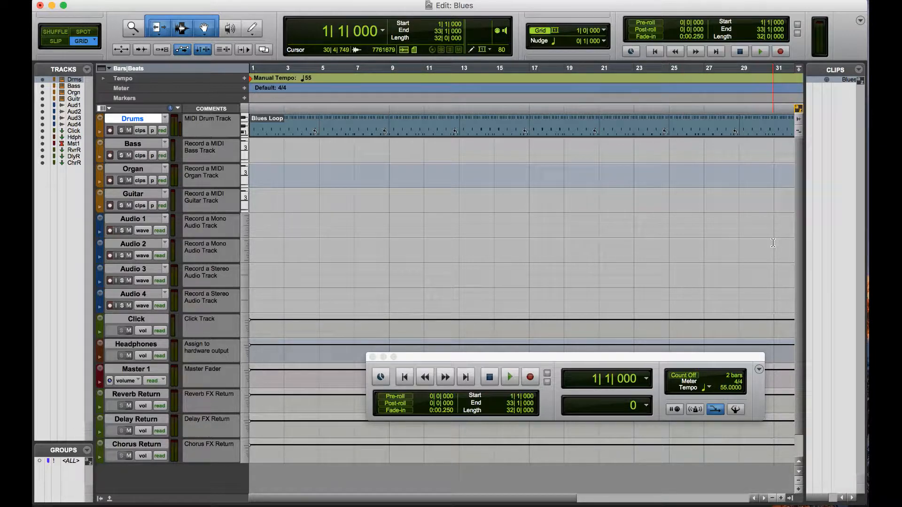
drag(804, 228, 693, 247)
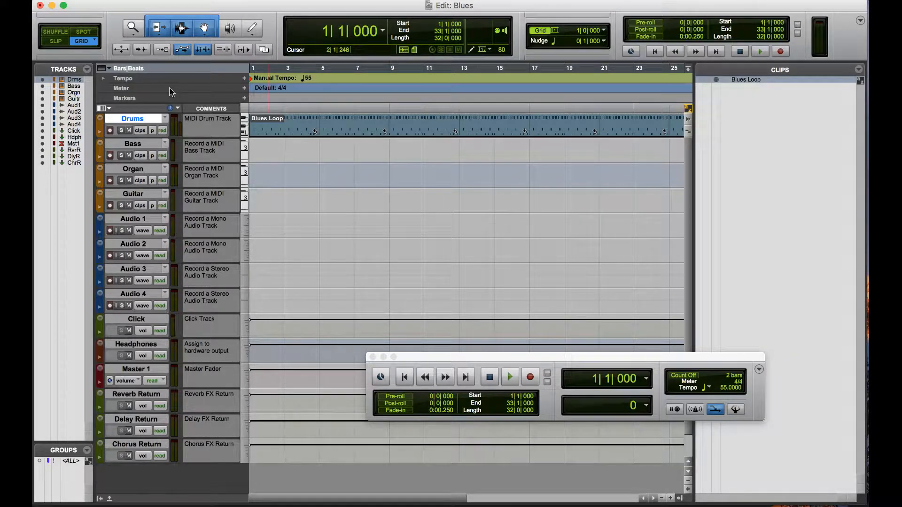
Hide the Drums track from the Edit window and show it again.
click(42, 80)
click(42, 80)
click(43, 79)
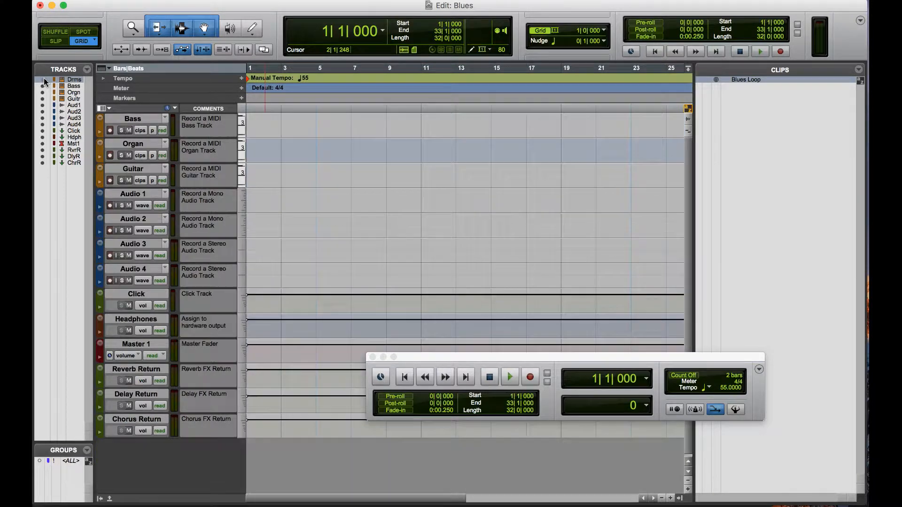
click(42, 80)
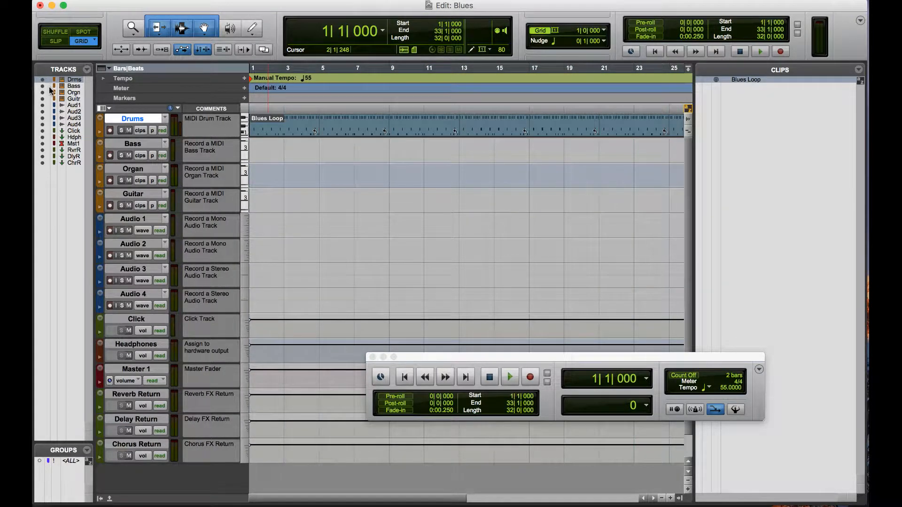
Play the session with the Drums track hidden, and restore the track's visibility and stop playback.
click(43, 80)
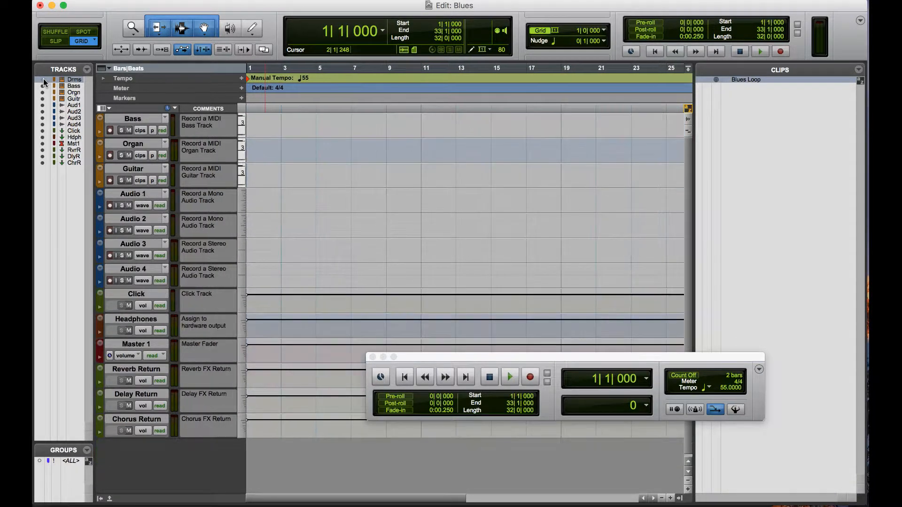
key(space)
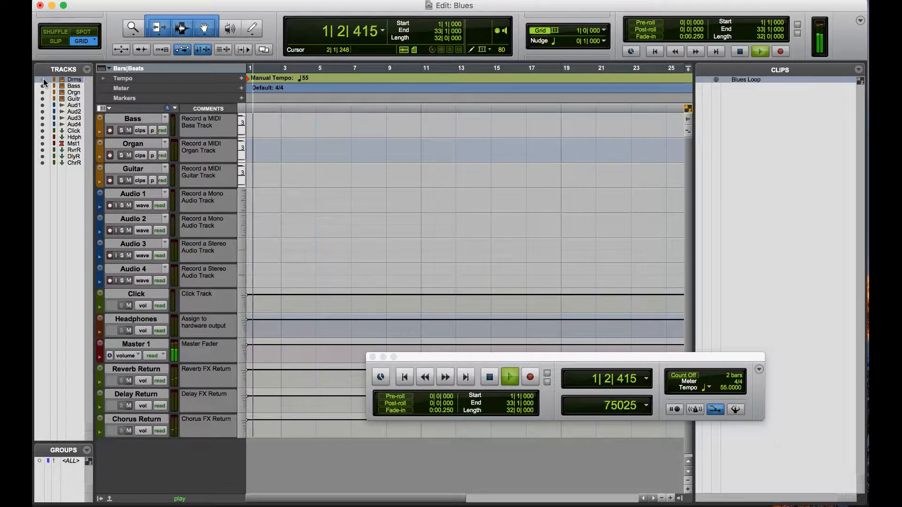
click(43, 80)
key(space)
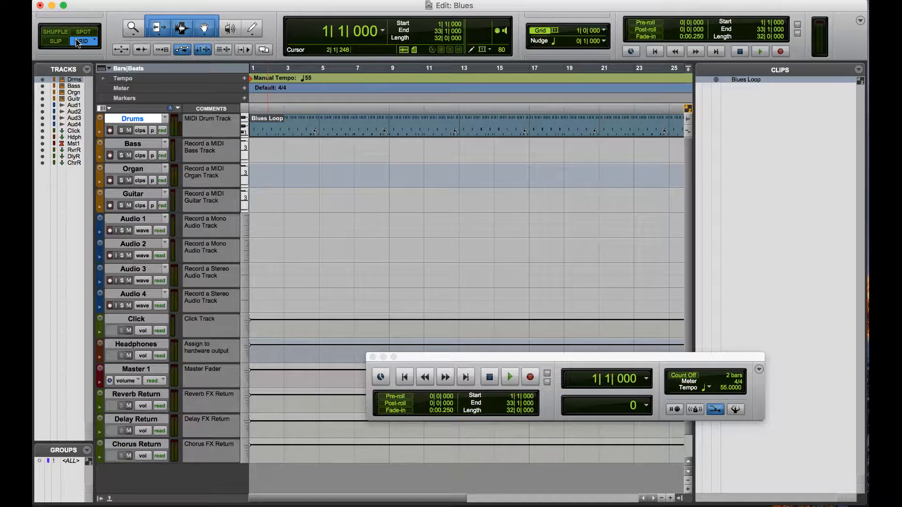
Review the show, hide and sort options of the Tracks list and widen the list to fit full track names.
click(87, 70)
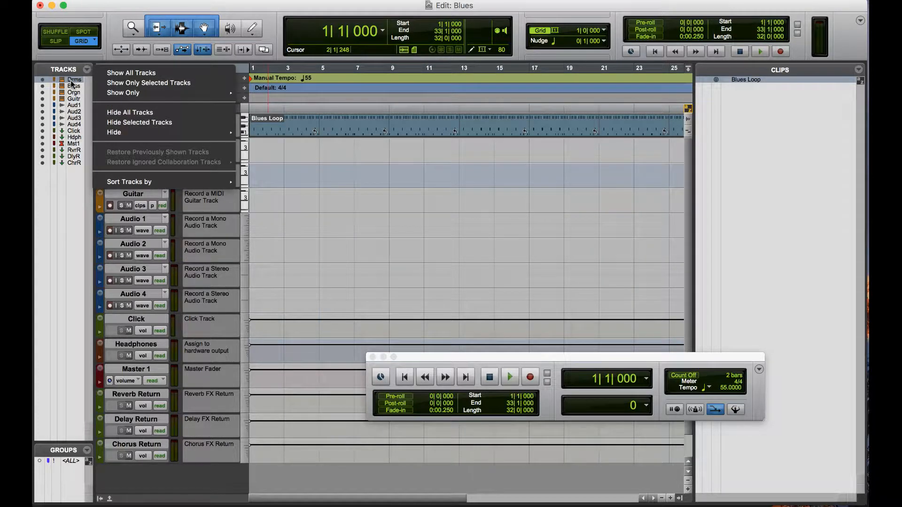
click(73, 83)
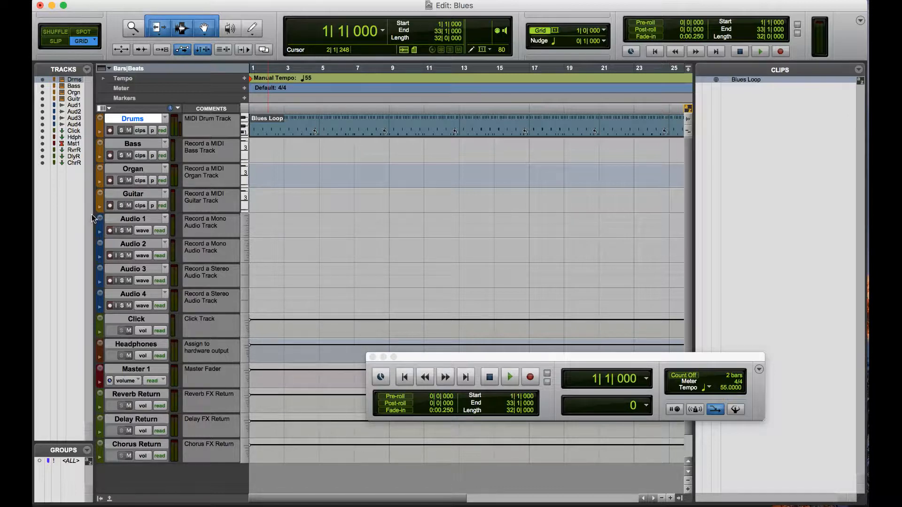
drag(93, 218, 171, 219)
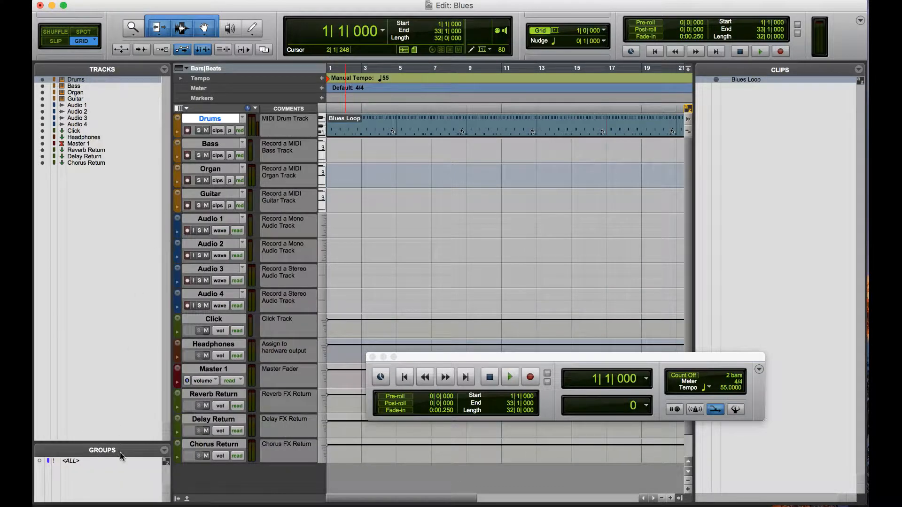
Review the options available for the Groups list and the Clips list without choosing any.
click(164, 452)
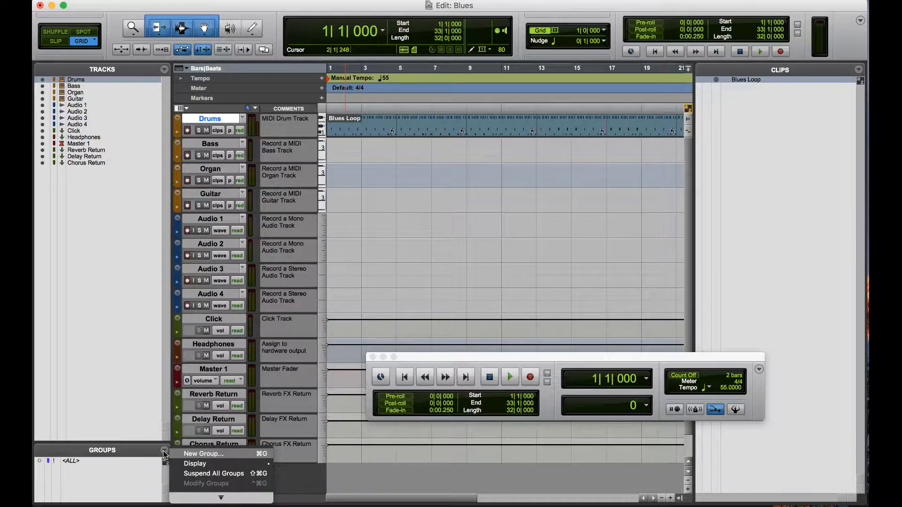
click(98, 484)
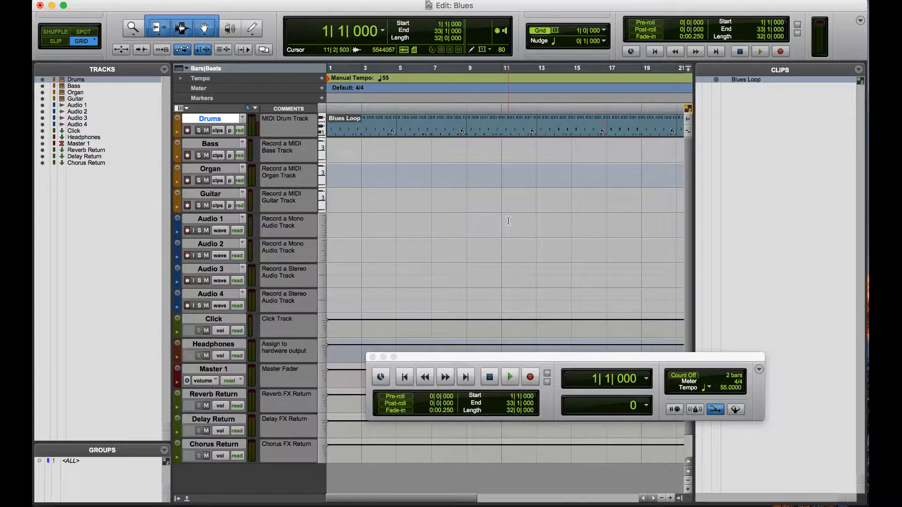
click(858, 71)
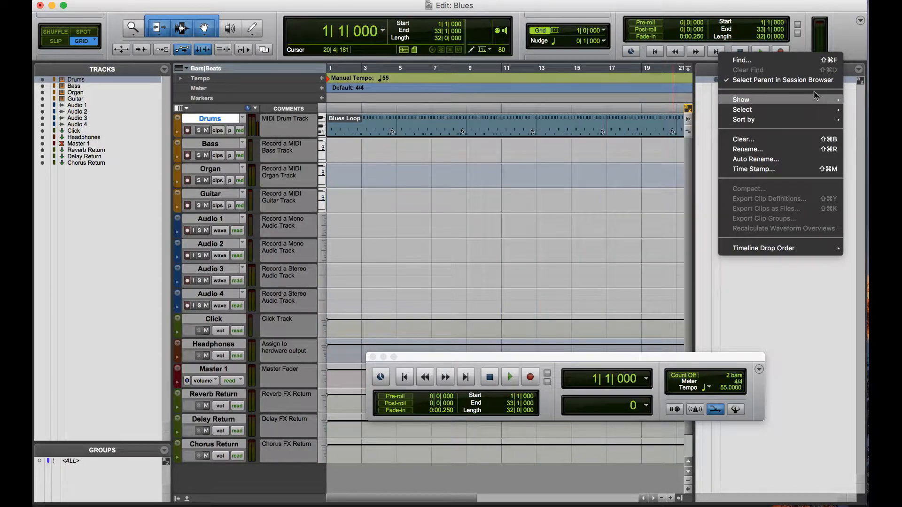
click(811, 317)
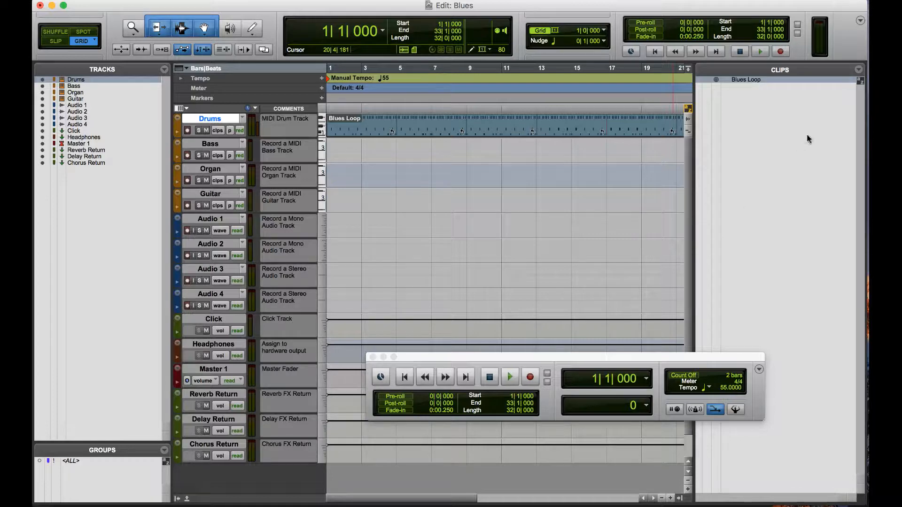
Hide the Clips list and the Tracks and Groups lists in the Edit window.
click(681, 498)
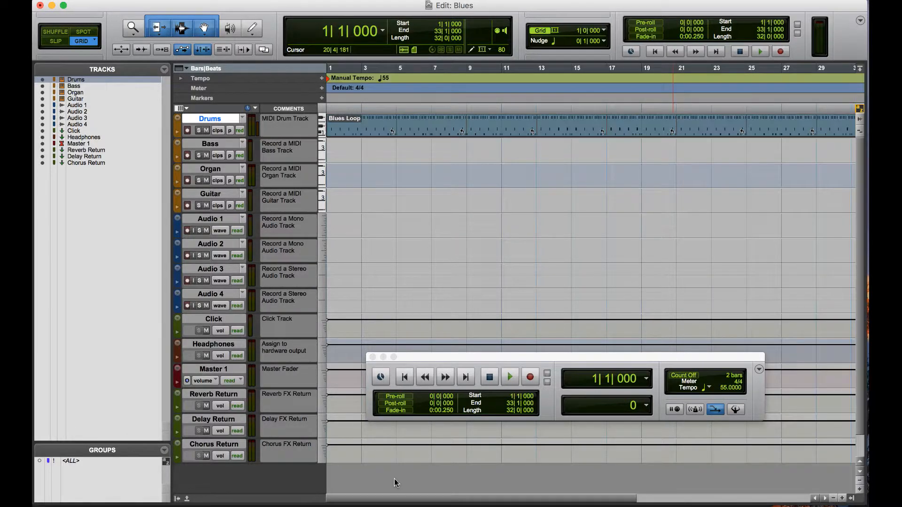
click(178, 499)
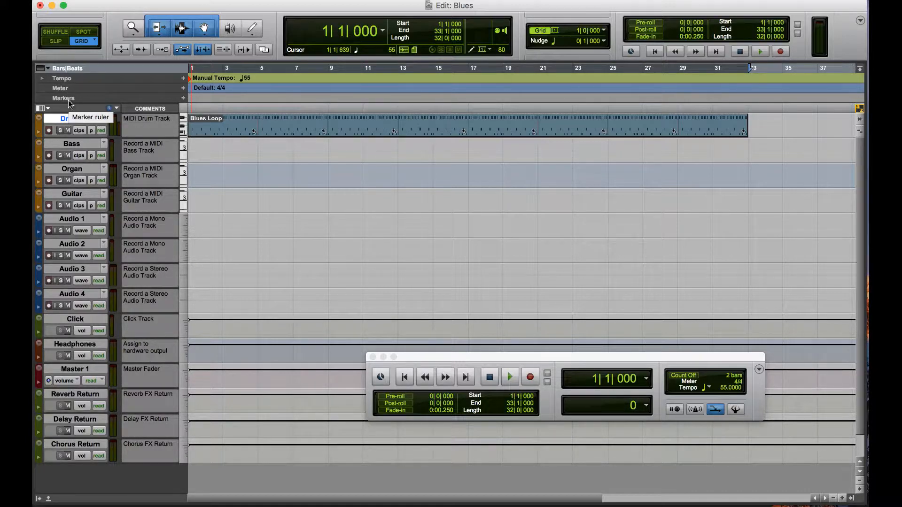
Add the Key and Chords rulers to the Edit window's timeline.
click(47, 71)
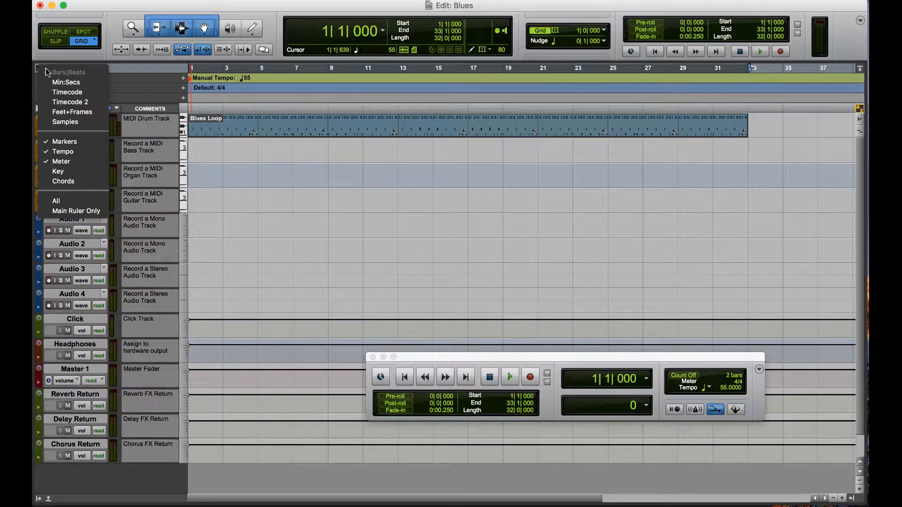
click(58, 171)
click(51, 69)
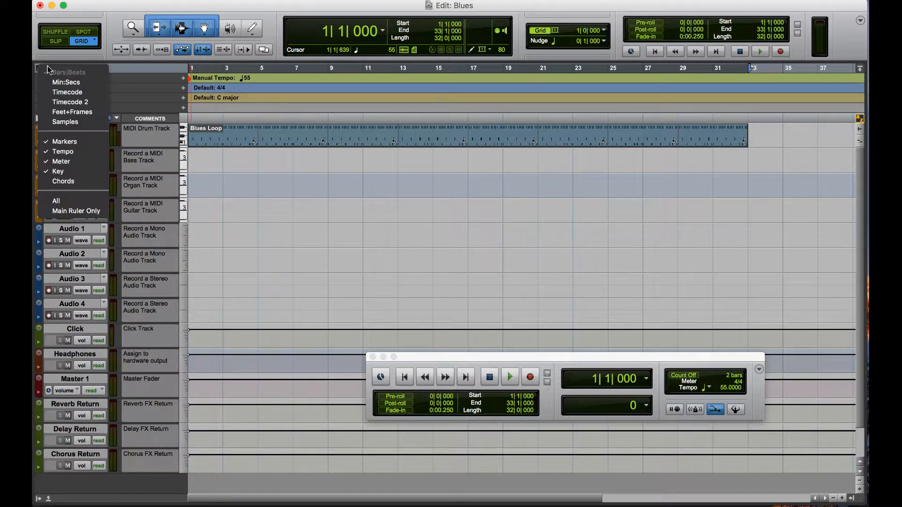
click(63, 182)
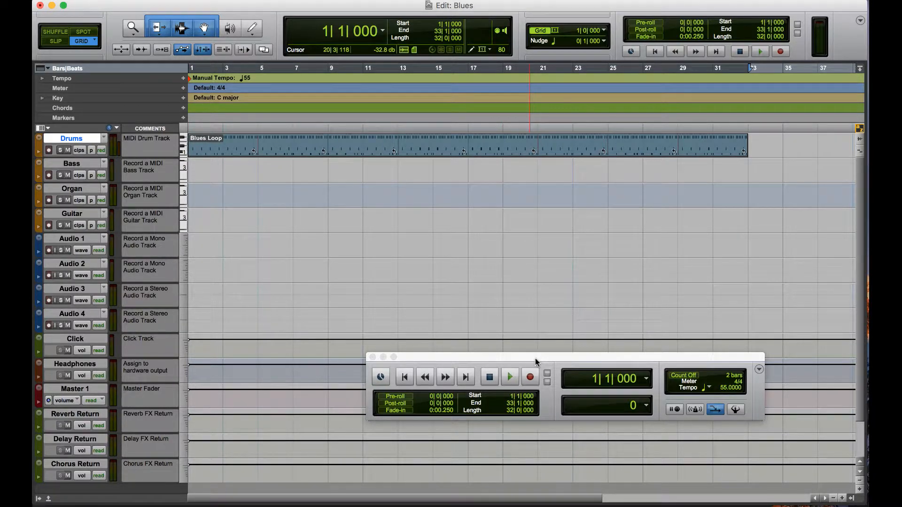
Move the Transport window up slightly and return the timeline position to the session start.
drag(535, 359, 536, 339)
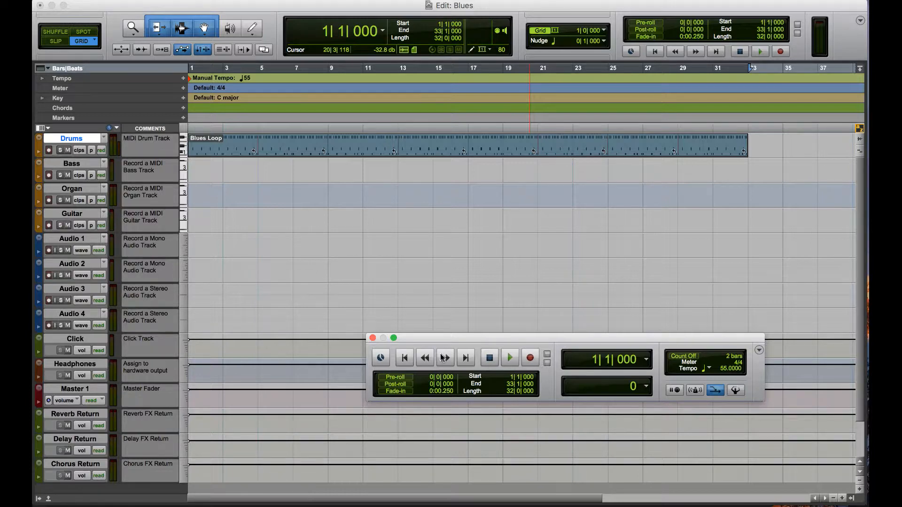
key(Return)
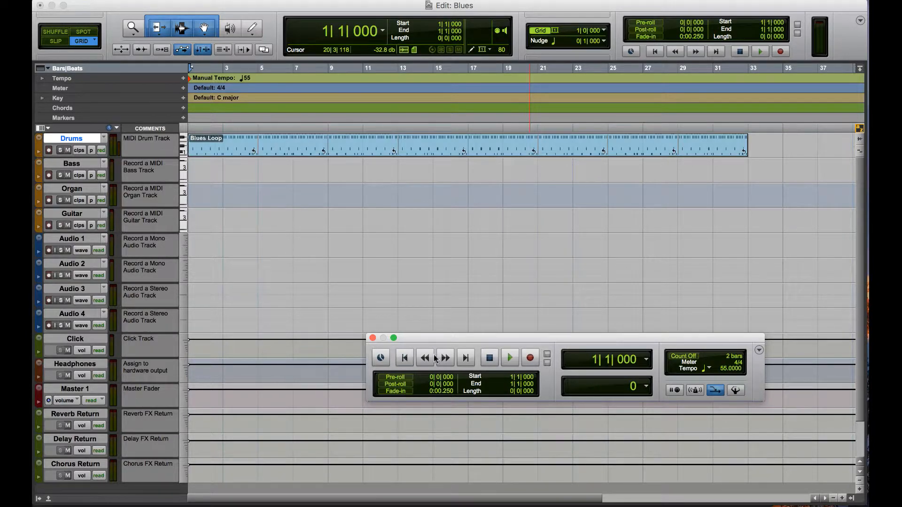
Move the timeline position to the end of the session and select the Pencil tool.
click(466, 359)
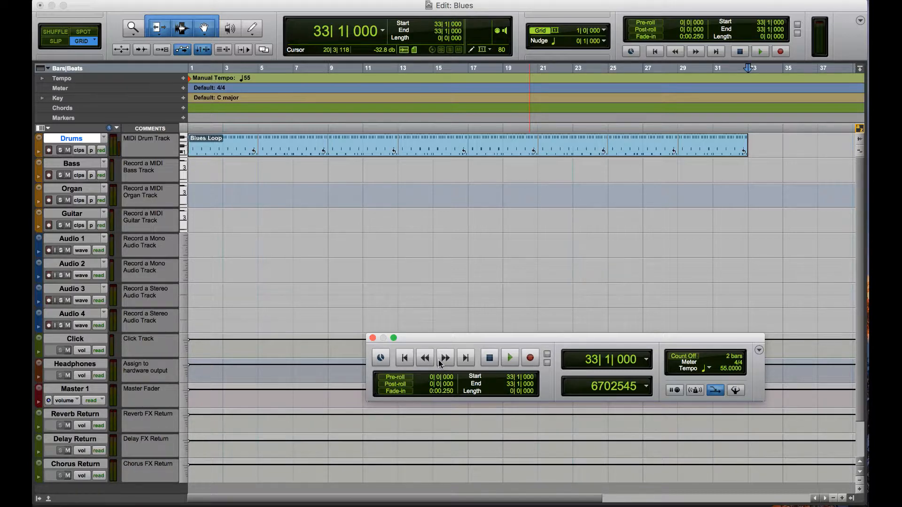
click(381, 358)
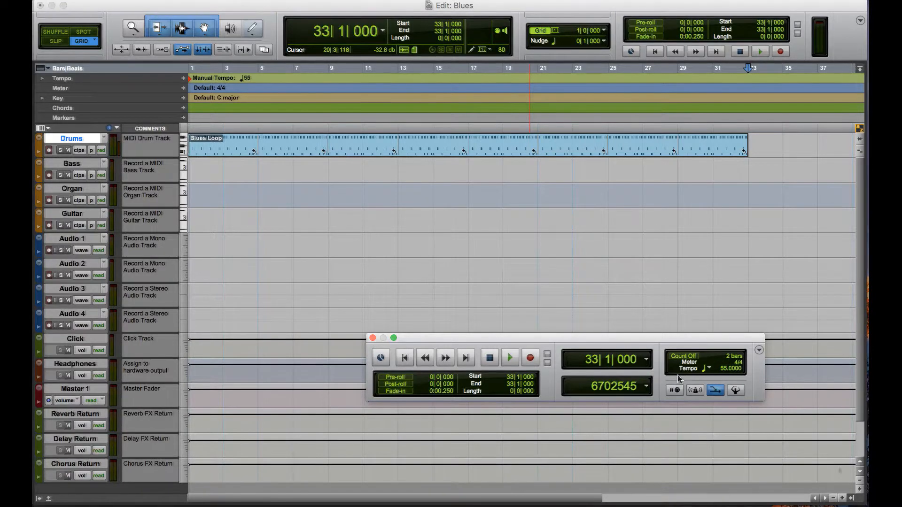
click(252, 28)
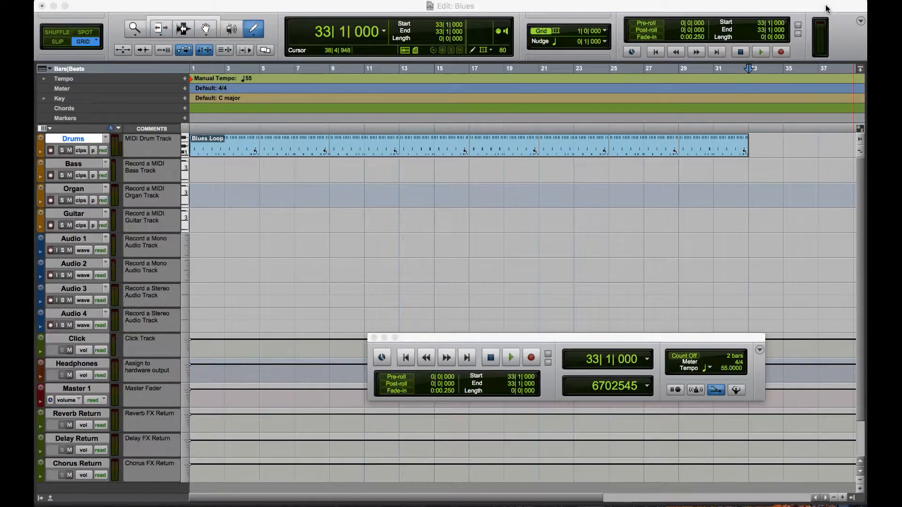
Show the Zoom Controls in the Edit window's toolbar.
click(827, 9)
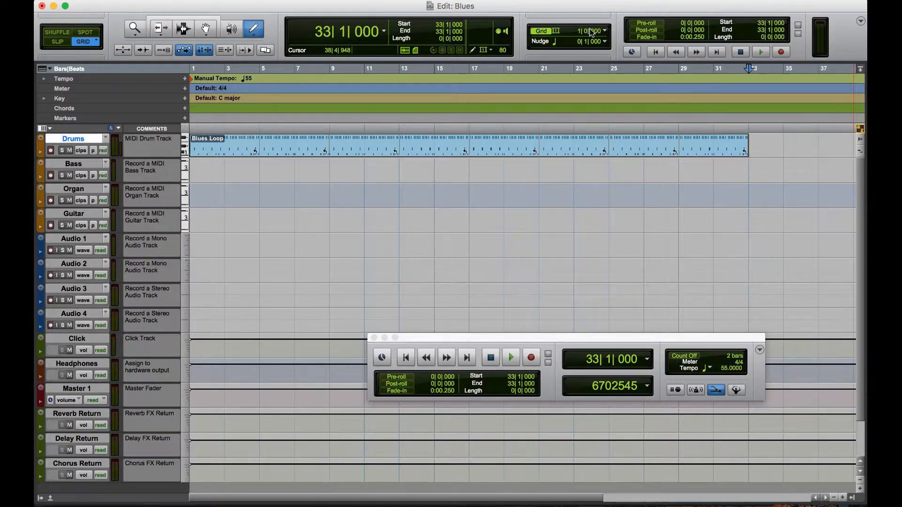
click(860, 22)
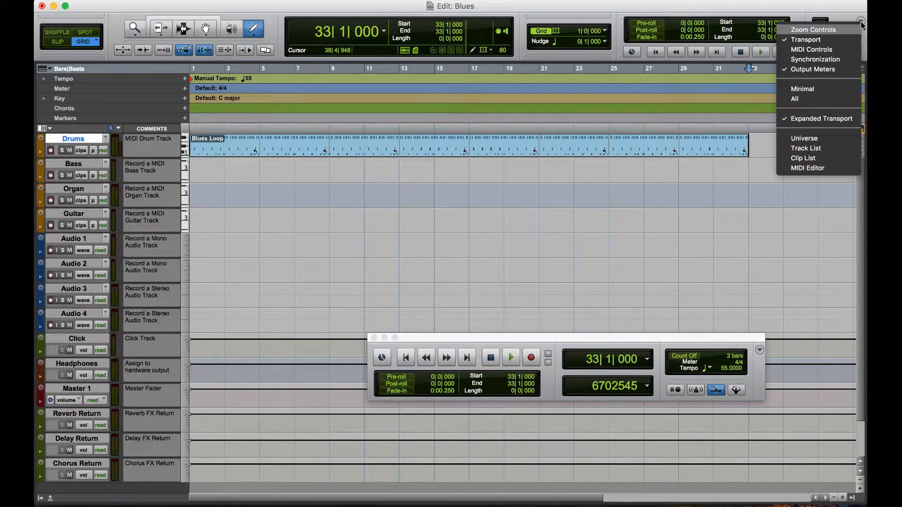
click(808, 31)
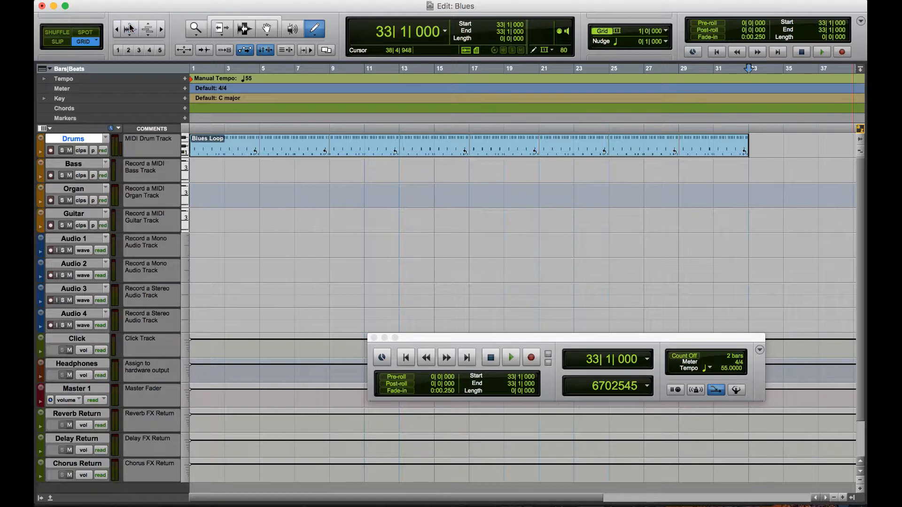
Recall zoom presets 2, 3, 4 and 5 in turn to compare their timeline magnification.
click(128, 50)
click(139, 49)
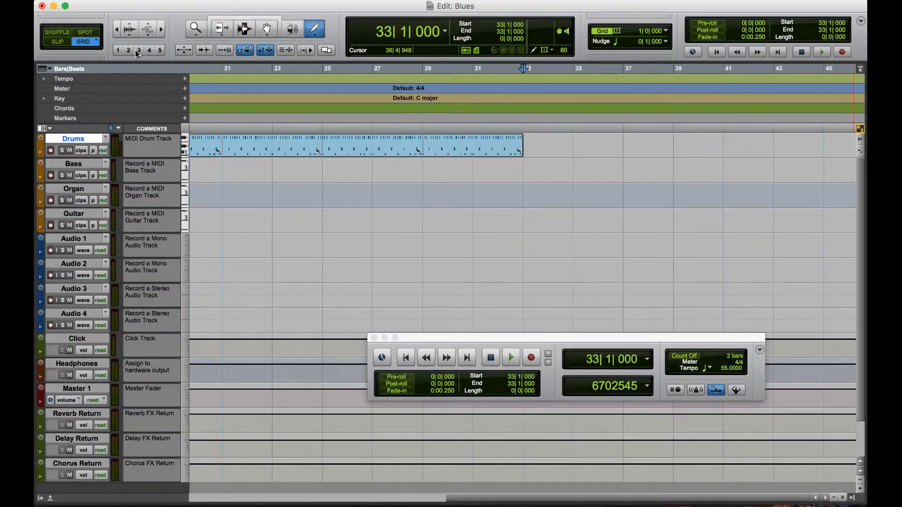
click(148, 51)
click(159, 50)
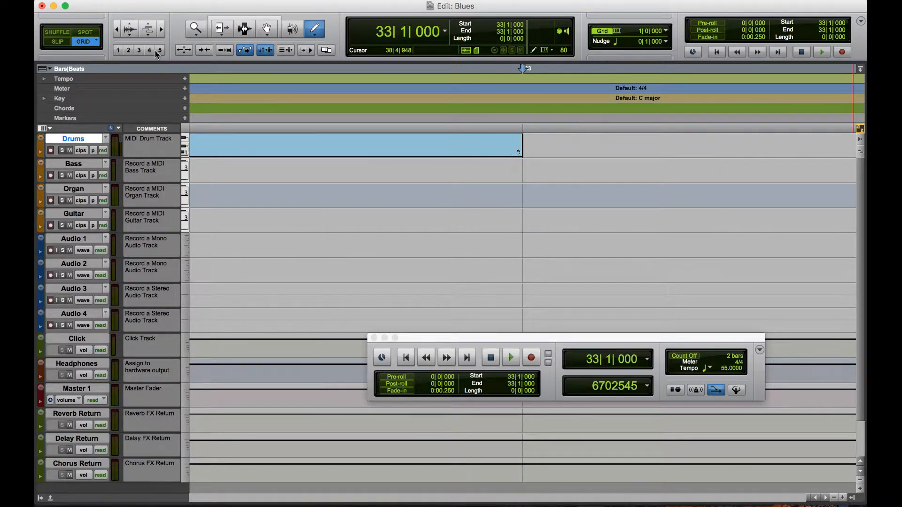
In the Mix window, lower the Guitar track's volume to -7.5 dB and widen the Tracks and Groups lists.
key(super+equal)
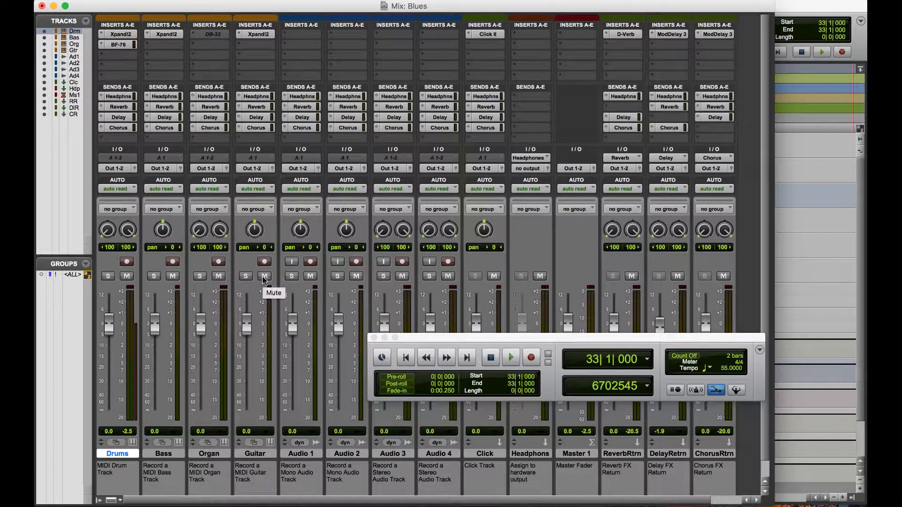
mouse_move(246, 325)
mouse_down()
mouse_move(247, 378)
mouse_move(246, 340)
mouse_up()
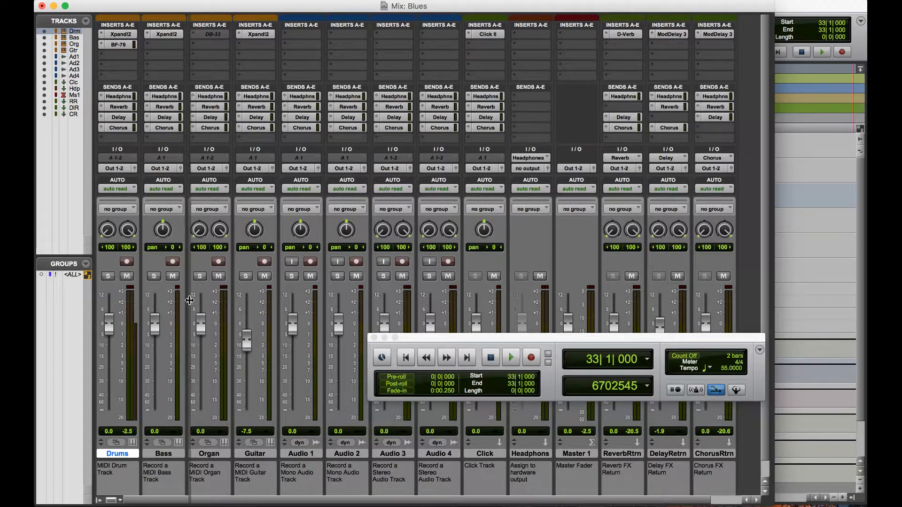
drag(190, 300, 172, 298)
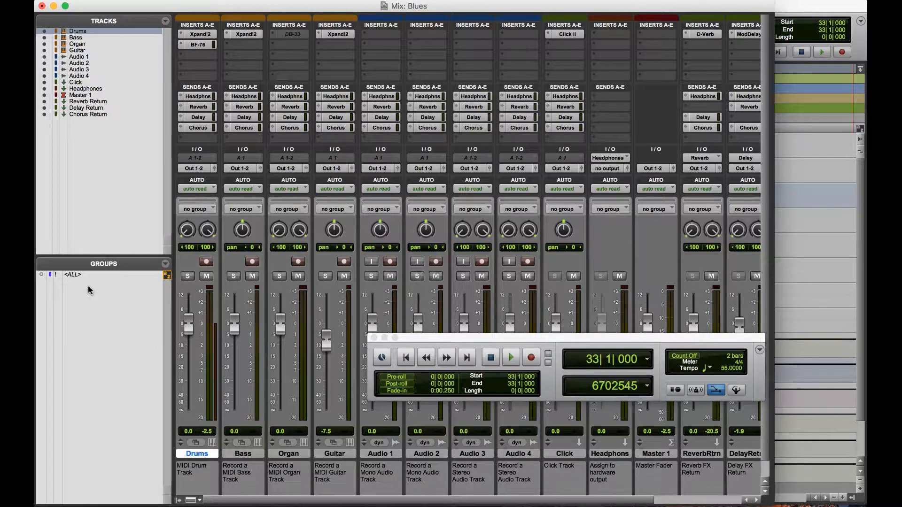
Move the Transport window up over the mixer's pan controls and review its display options without changing any.
drag(414, 337, 365, 247)
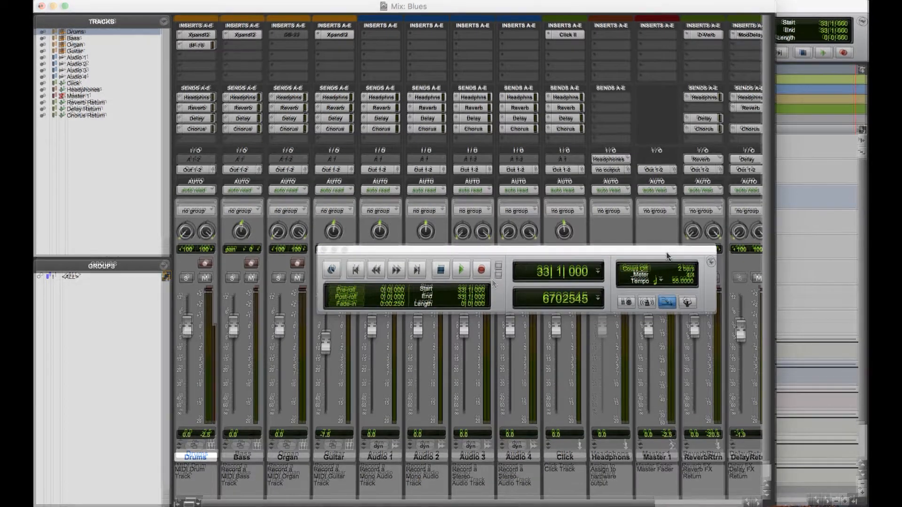
drag(667, 253, 659, 253)
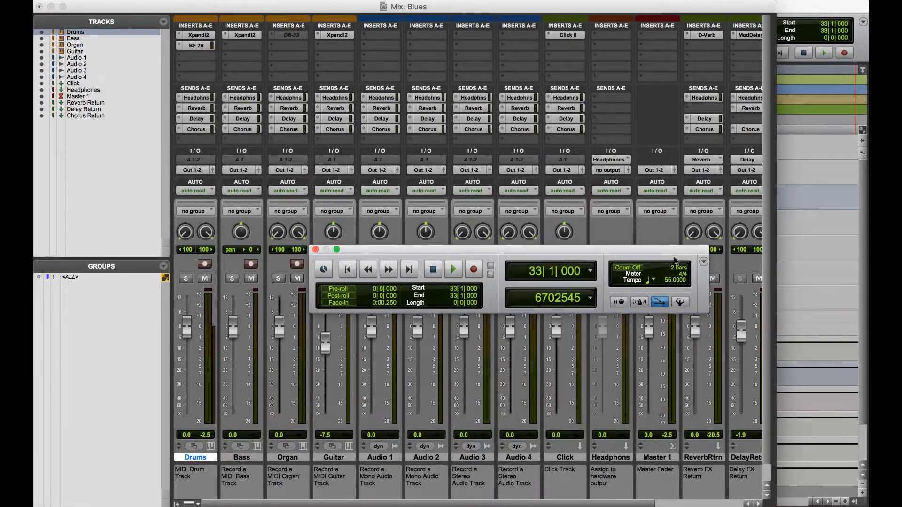
click(704, 264)
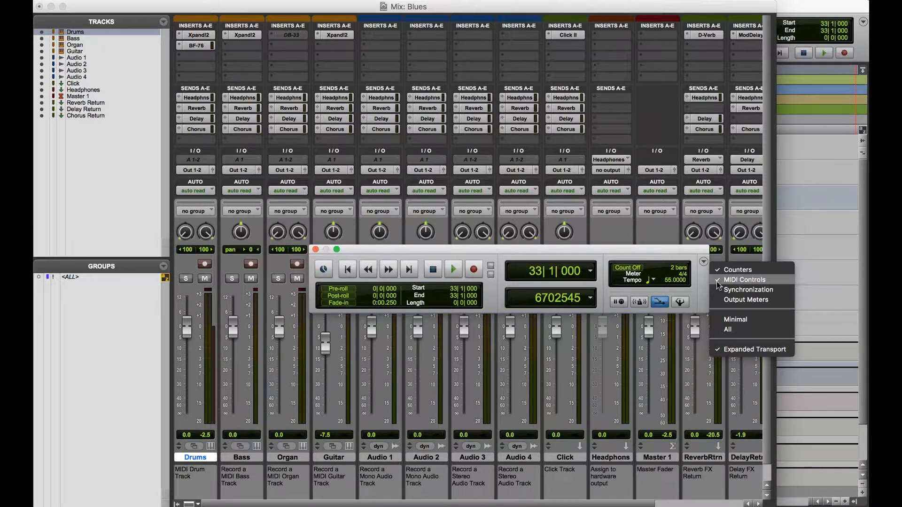
click(624, 250)
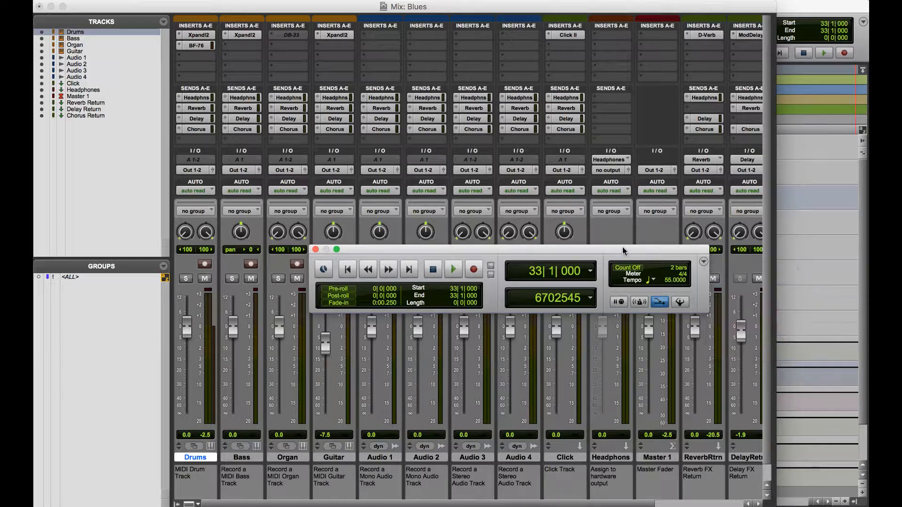
drag(625, 251, 622, 255)
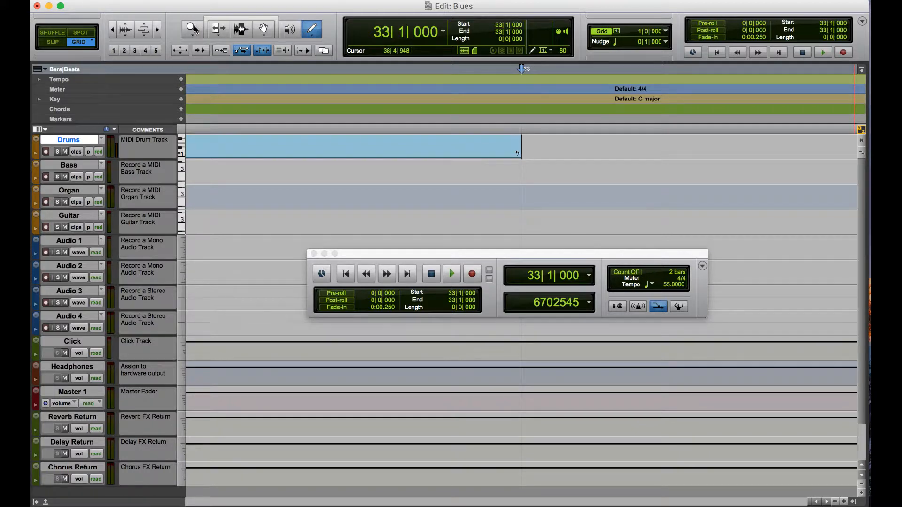
In the Edit window, select the Zoom tool, review its Normal and Single modes, and zoom in on the timeline before bar 33.
click(194, 36)
click(194, 37)
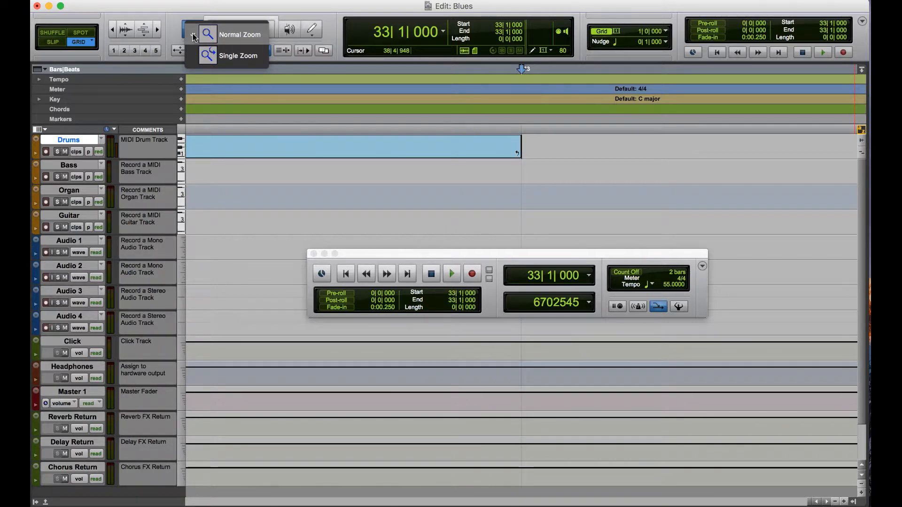
click(185, 17)
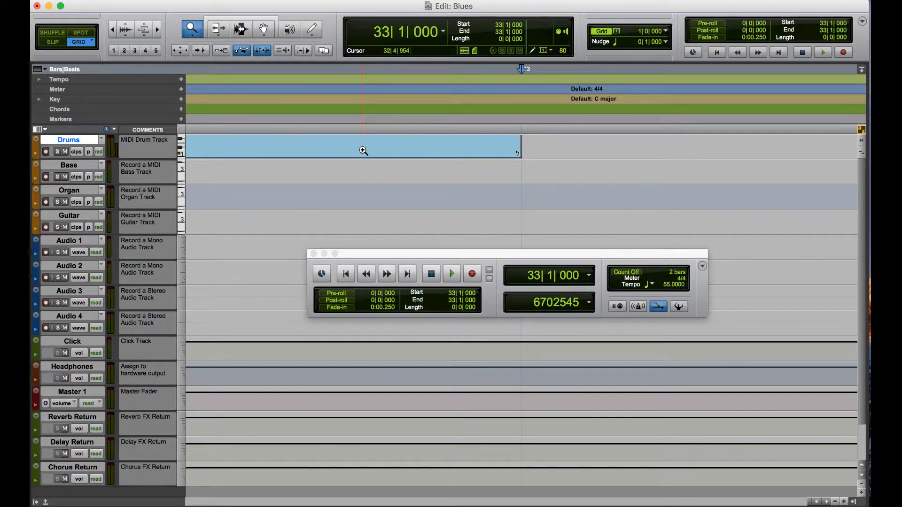
click(385, 184)
click(385, 183)
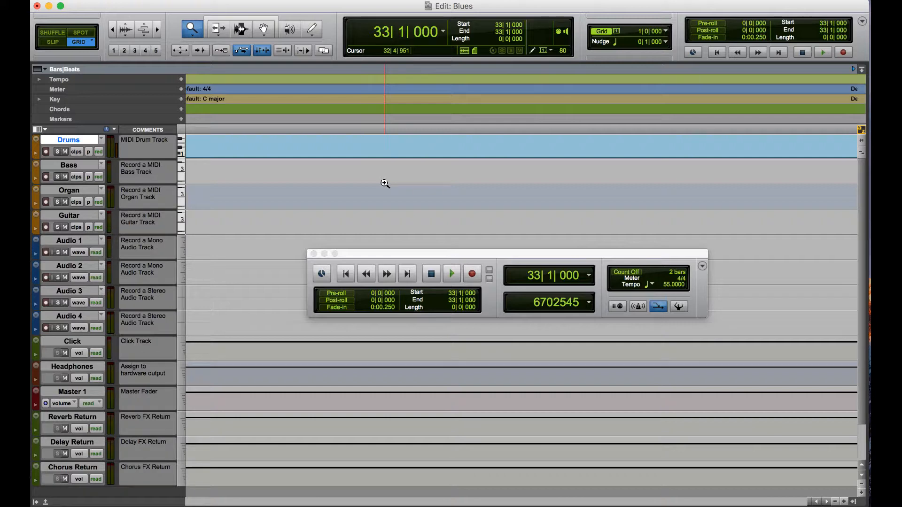
Select the Trim tool and review its Standard, TCE and Loop modes.
click(222, 32)
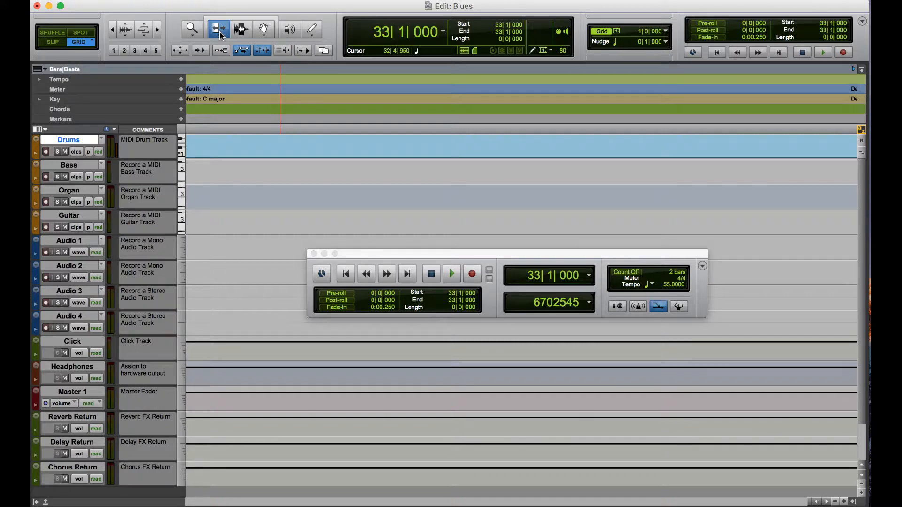
click(220, 33)
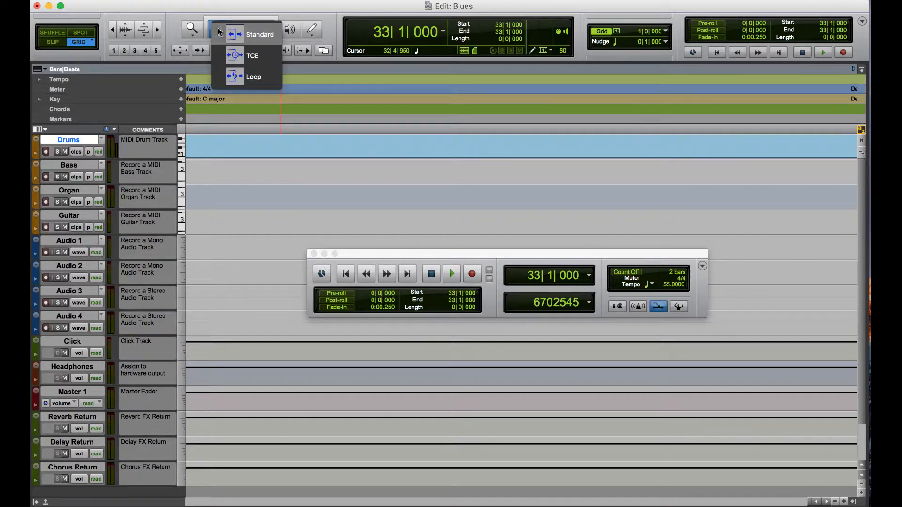
click(219, 29)
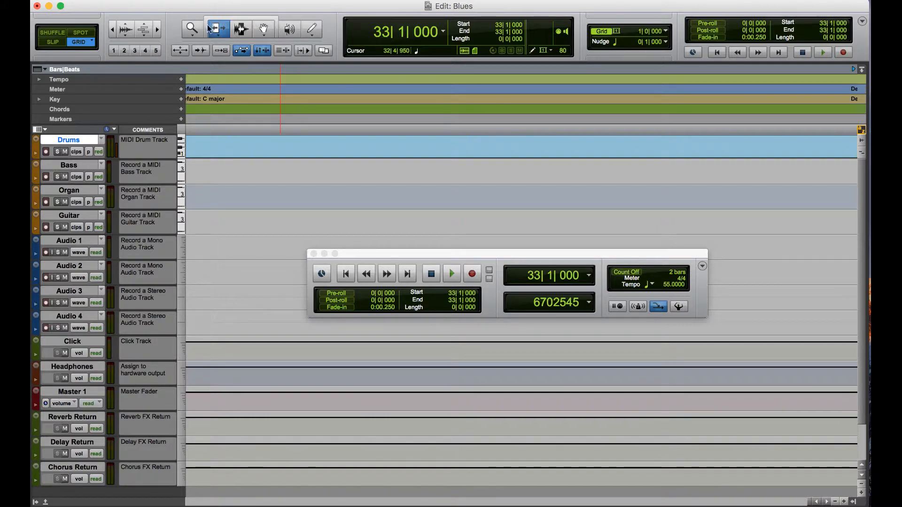
Activate the Smart Tool, combining the Trim, Selector and Grabber tools.
click(248, 17)
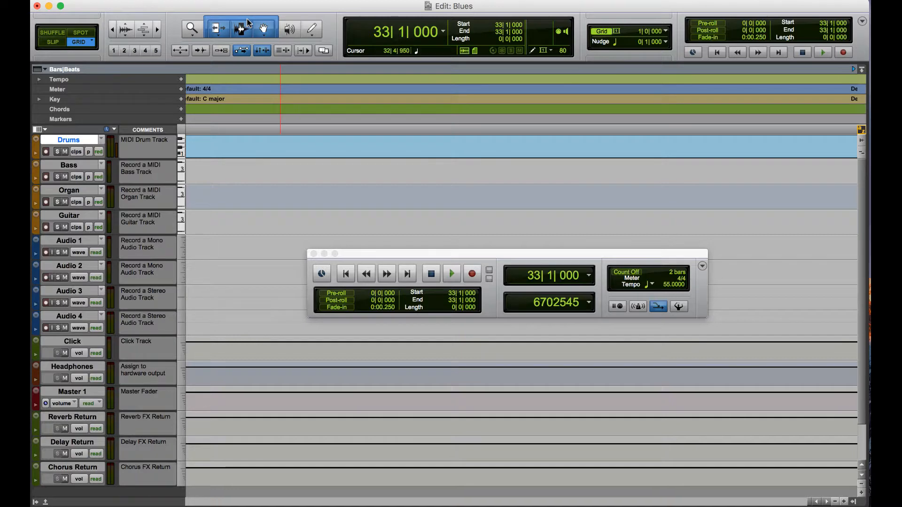
click(244, 25)
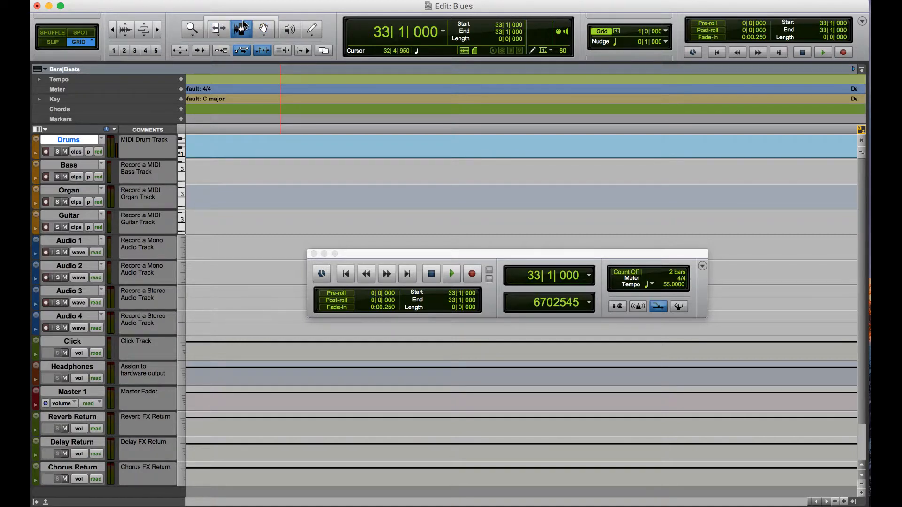
click(244, 22)
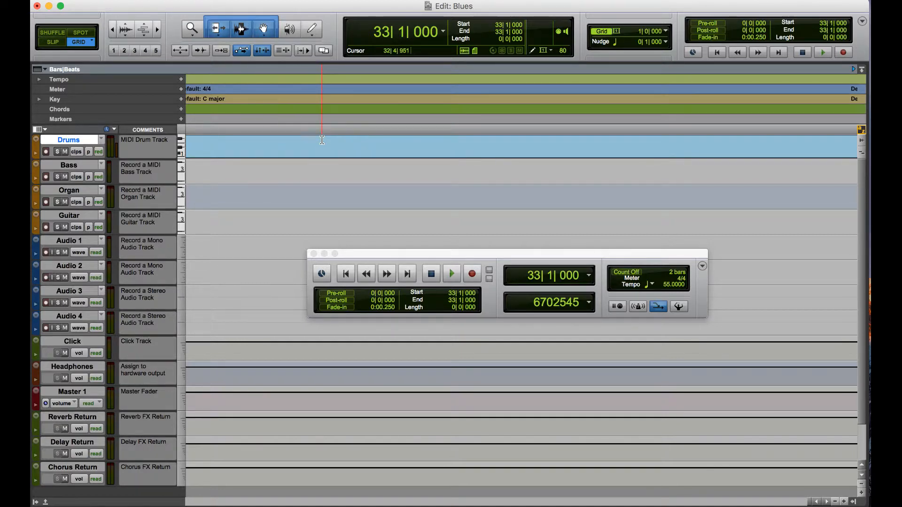
Change the session's main counter to Min:Secs.
scroll(371, 159, right, 5)
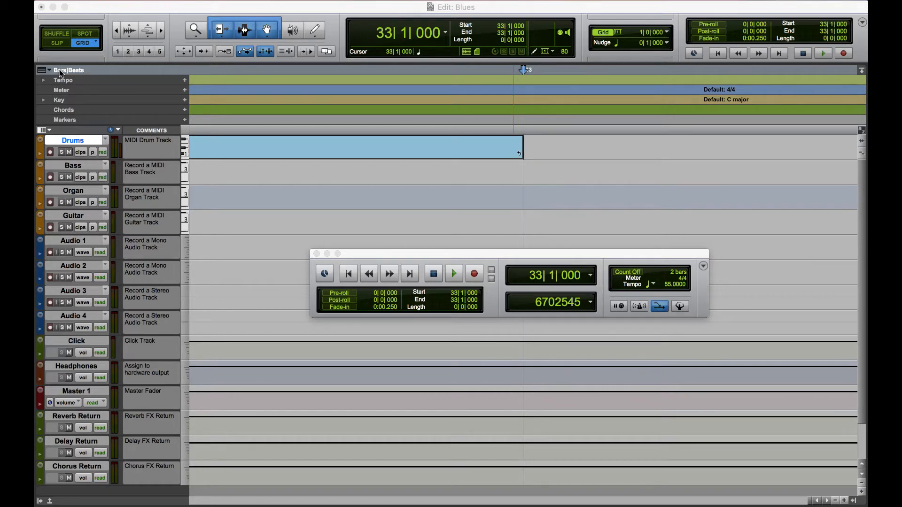
click(116, 7)
click(165, 0)
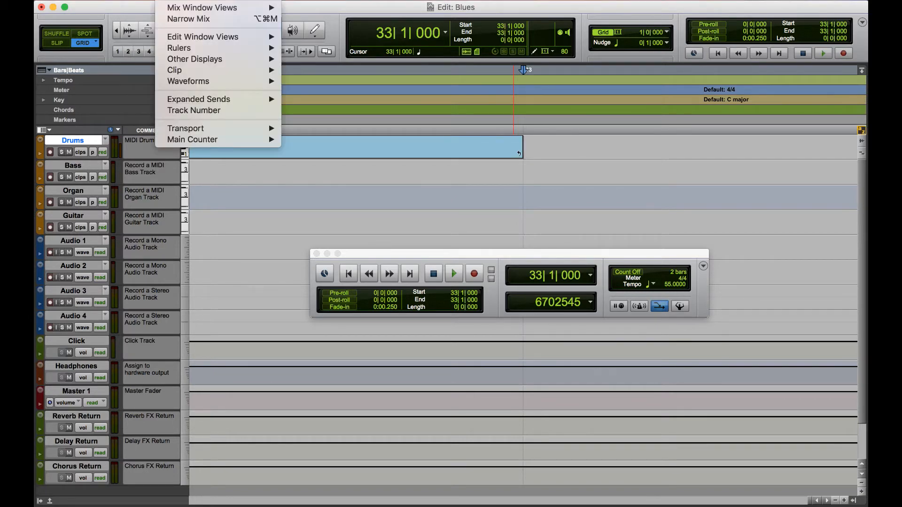
mouse_move(193, 145)
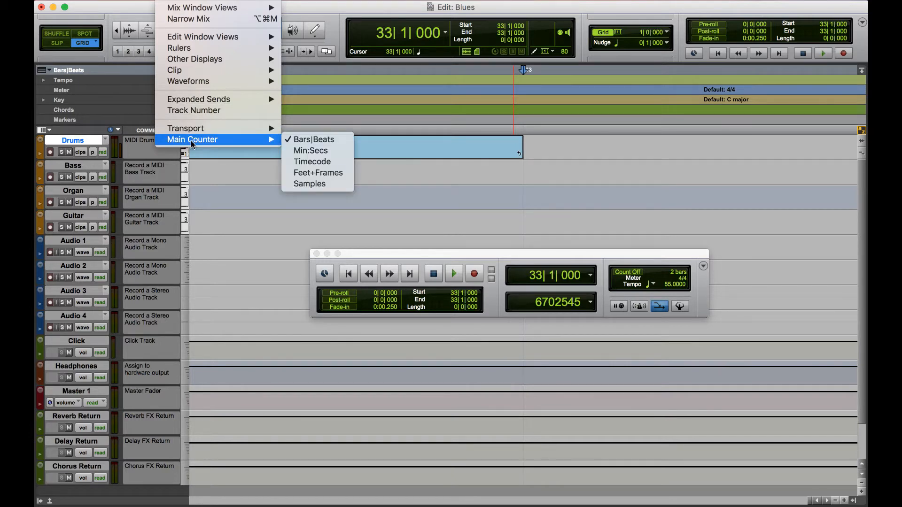
click(318, 153)
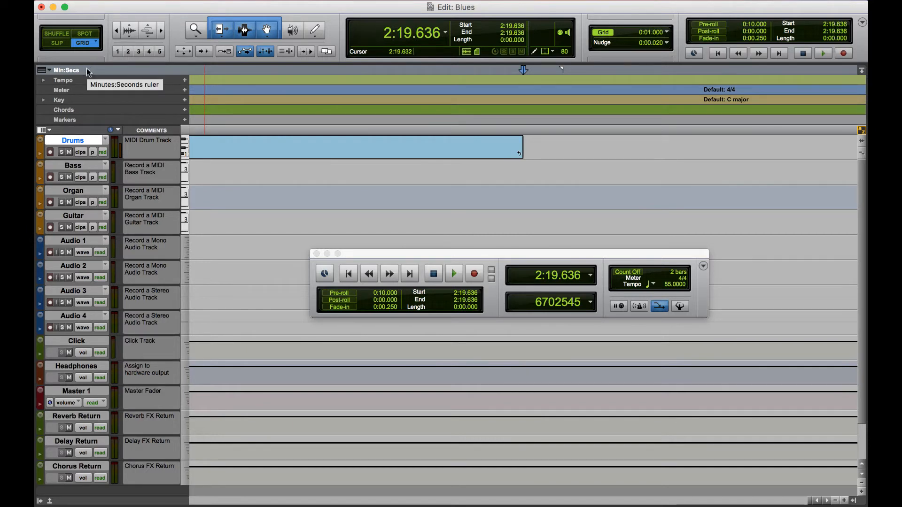
Add the Bars|Beats ruler to the timeline alongside the Min:Secs ruler.
click(50, 70)
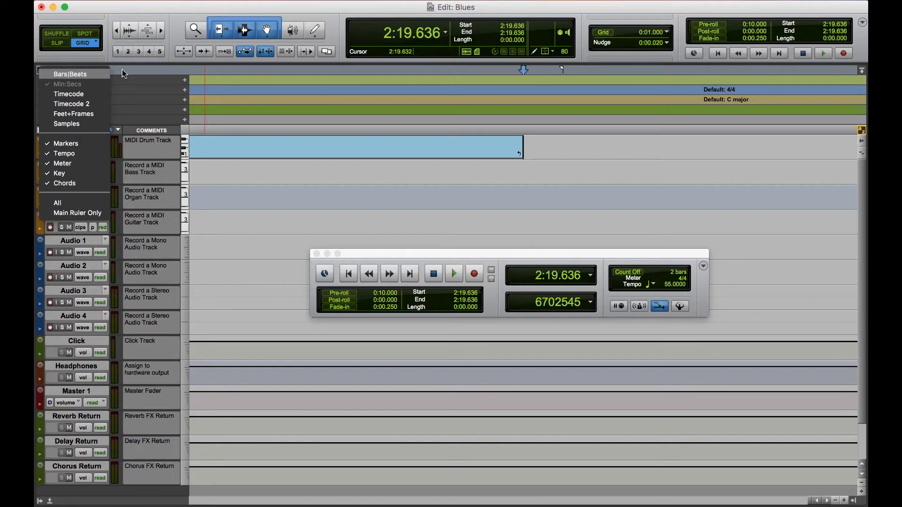
click(50, 71)
click(50, 71)
click(49, 71)
click(49, 71)
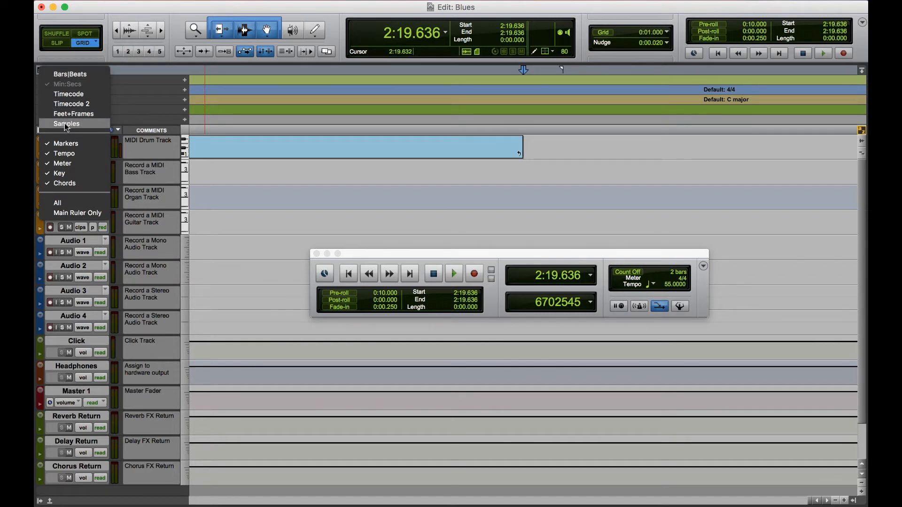
click(66, 75)
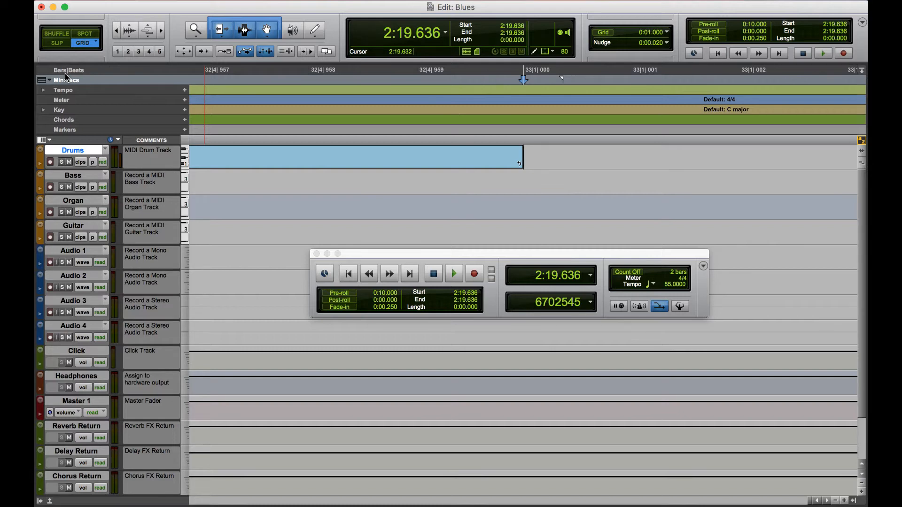
Review the available timeline rulers and Transport display options without changing any.
click(49, 82)
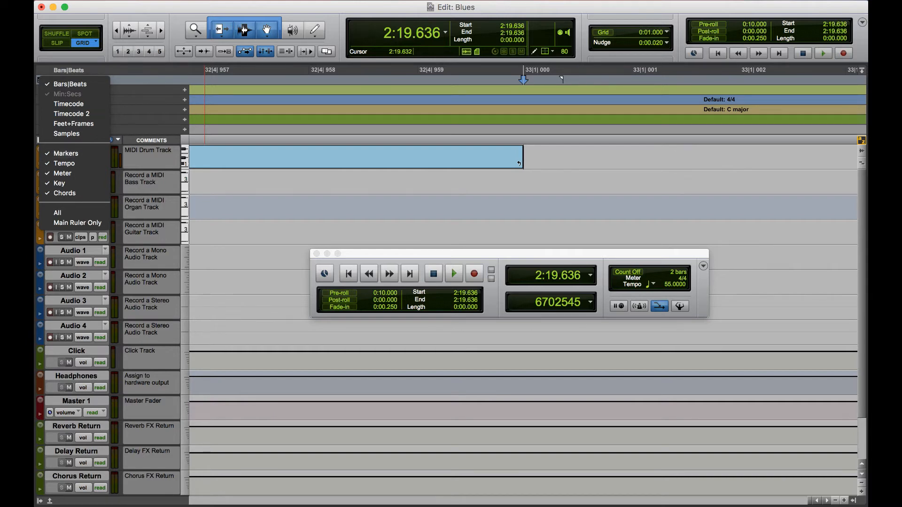
click(169, 0)
click(169, 0)
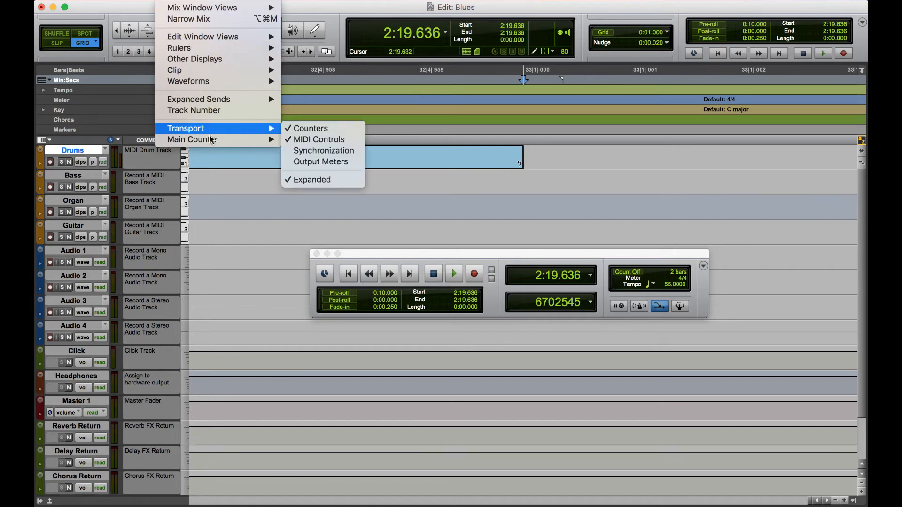
mouse_move(196, 51)
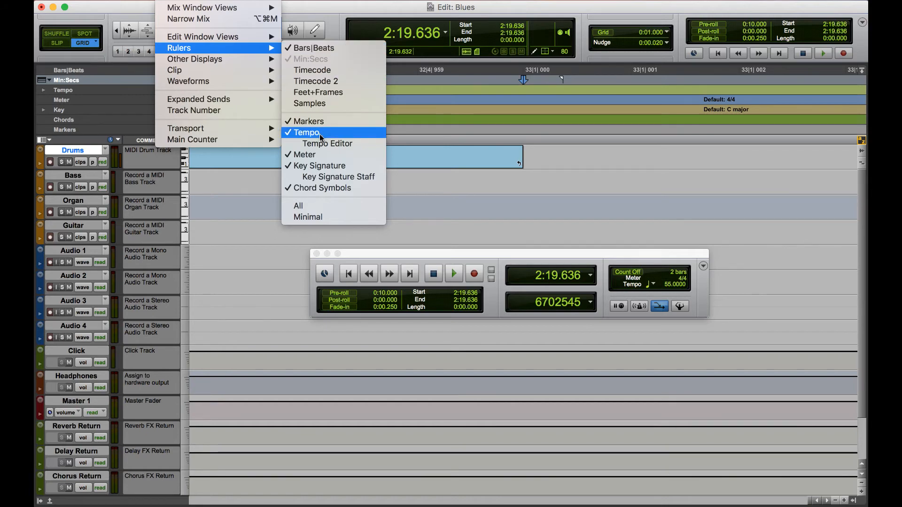
Move the Transport window up over the Bass, Organ and Guitar tracks to examine its meter setting.
drag(520, 226, 498, 194)
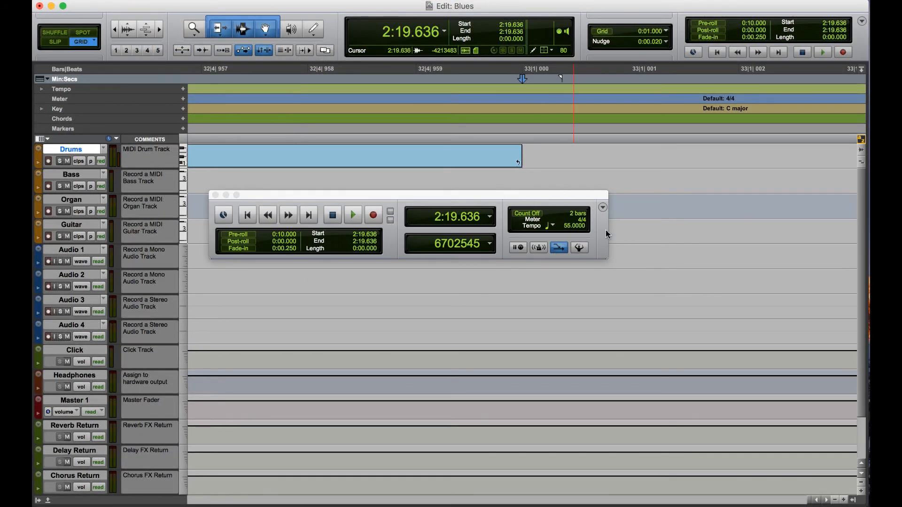
click(581, 223)
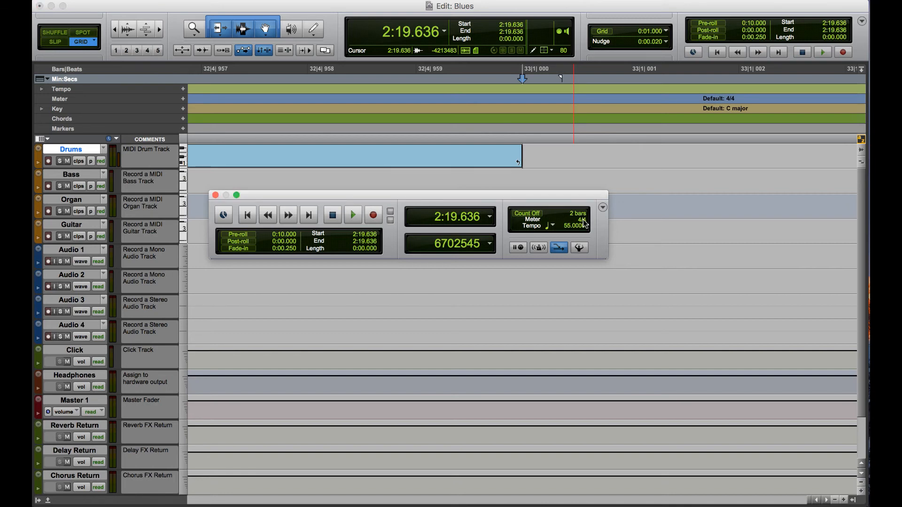